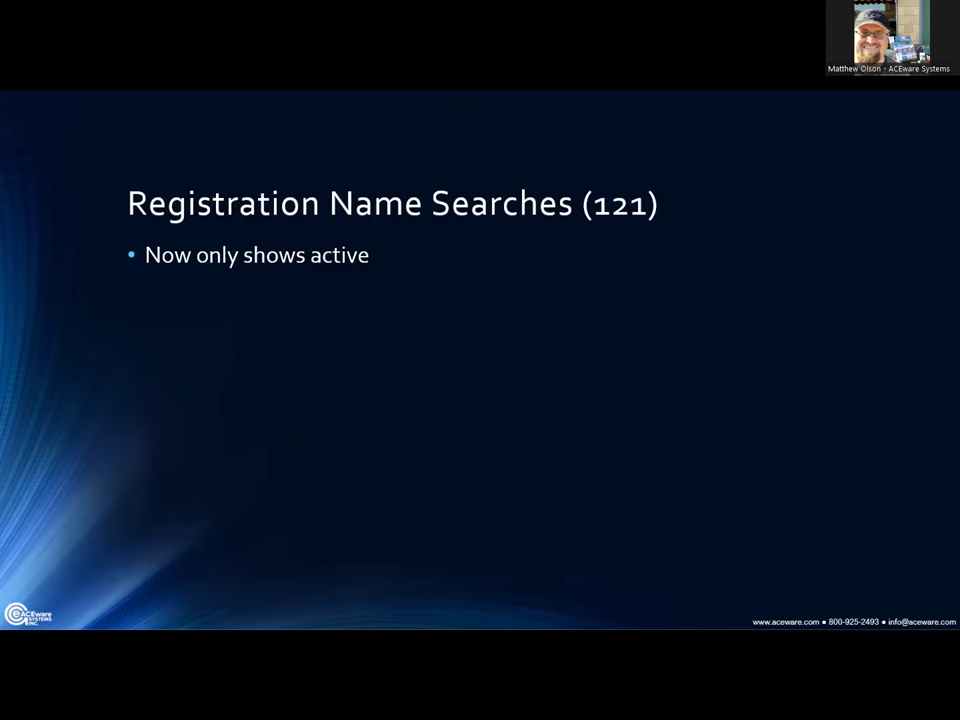
Step: Advance to the Delete Query slide, switch to Student Manager and open the Delete Queries tool for reports
{"action": "key", "text": "Right"}
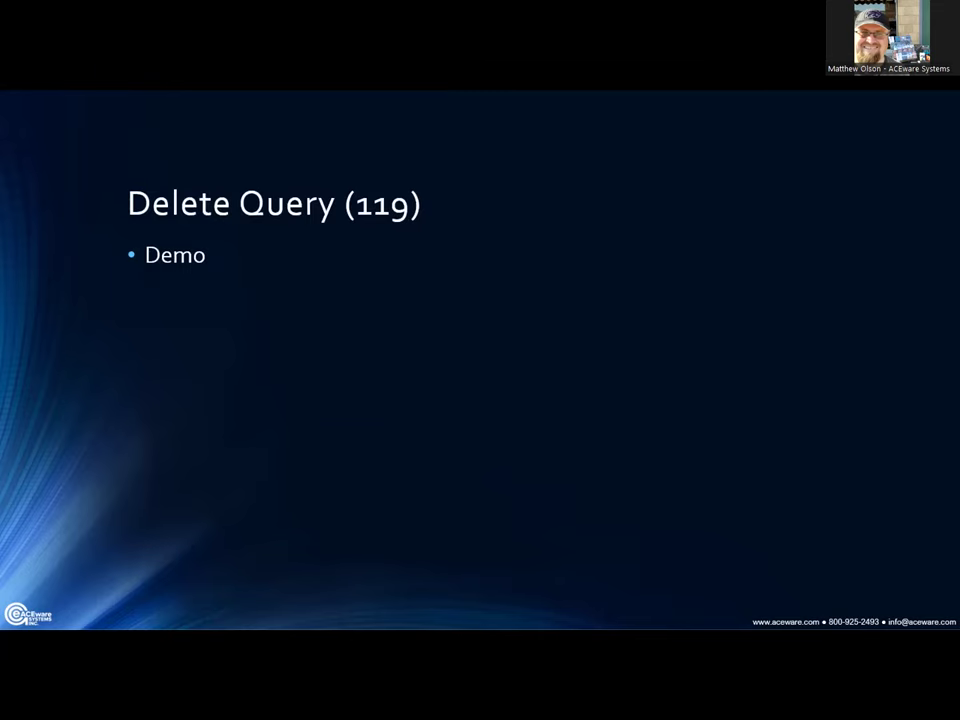
{"action": "key", "text": "alt+Tab"}
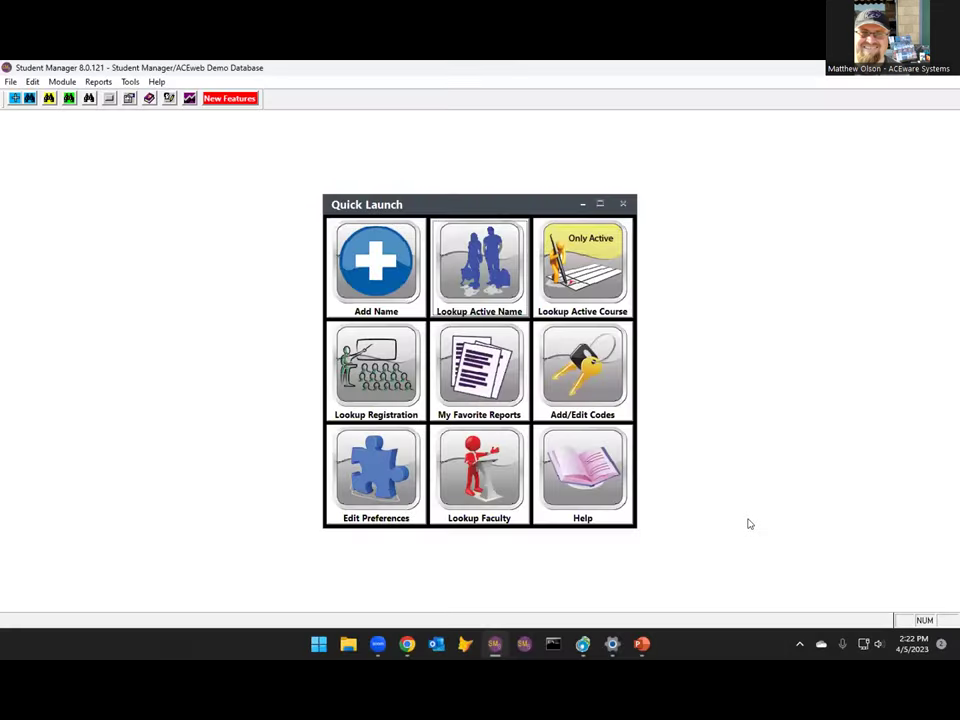
{"action": "left_click", "coordinate": [130, 81]}
{"action": "mouse_move", "coordinate": [140, 121]}
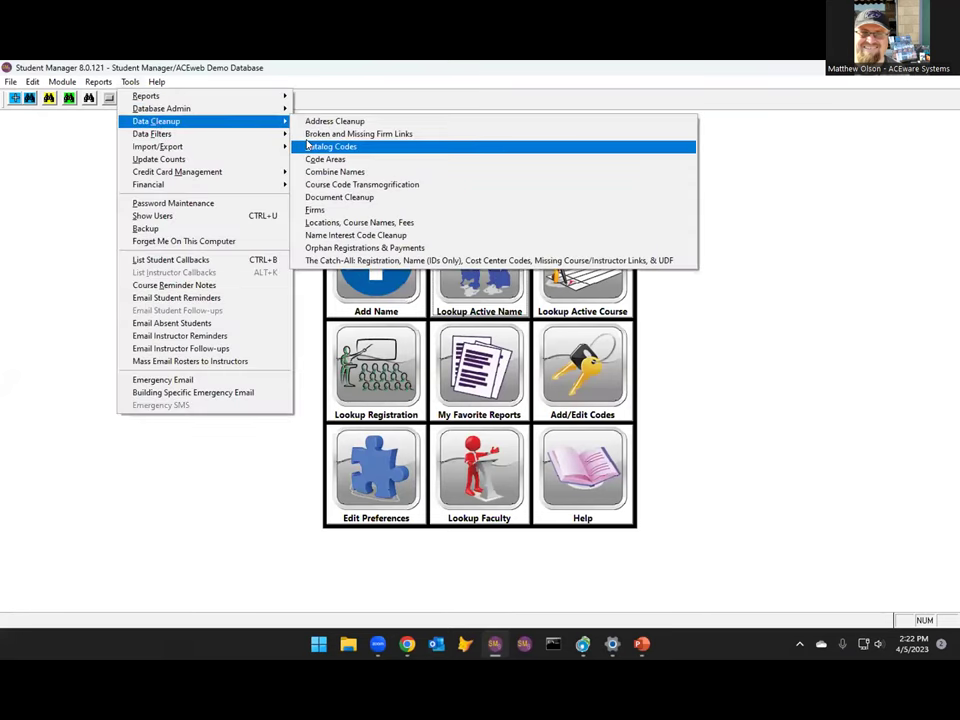
{"action": "mouse_move", "coordinate": [204, 101]}
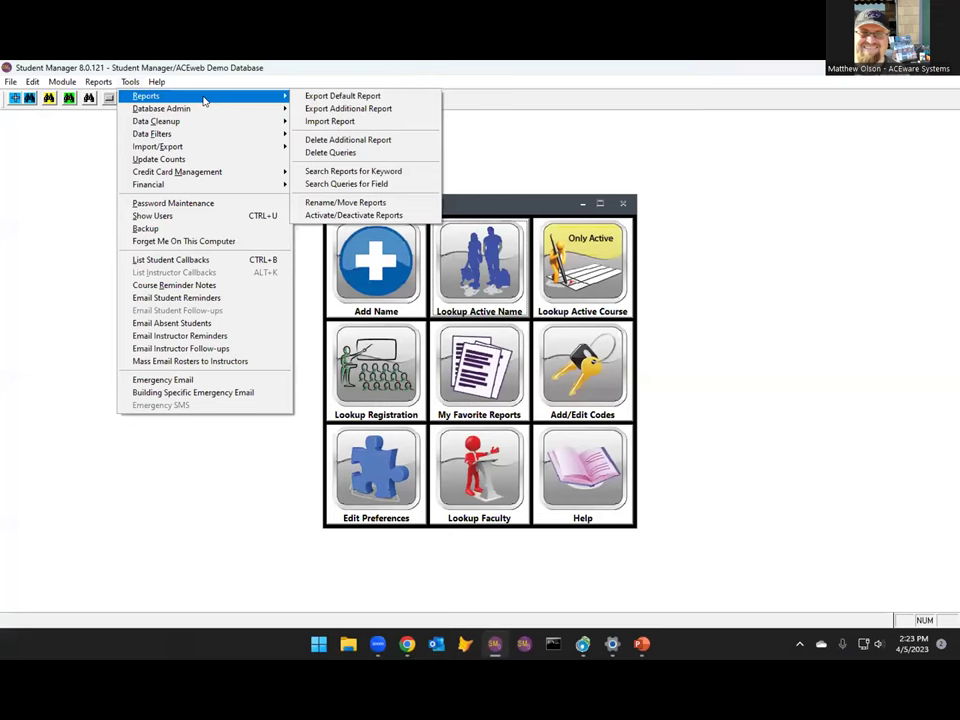
{"action": "left_click", "coordinate": [350, 154]}
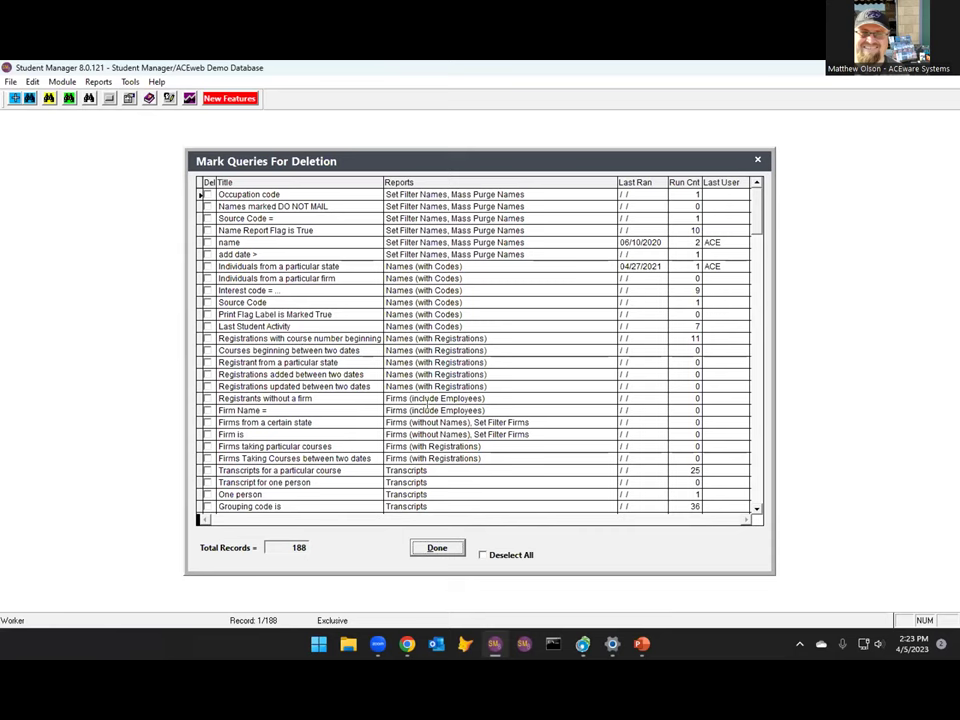
Step: Examine the saved queries' report areas, last-run dates, run counts and users, and close the list without marking any for deletion
{"action": "left_click", "coordinate": [758, 433]}
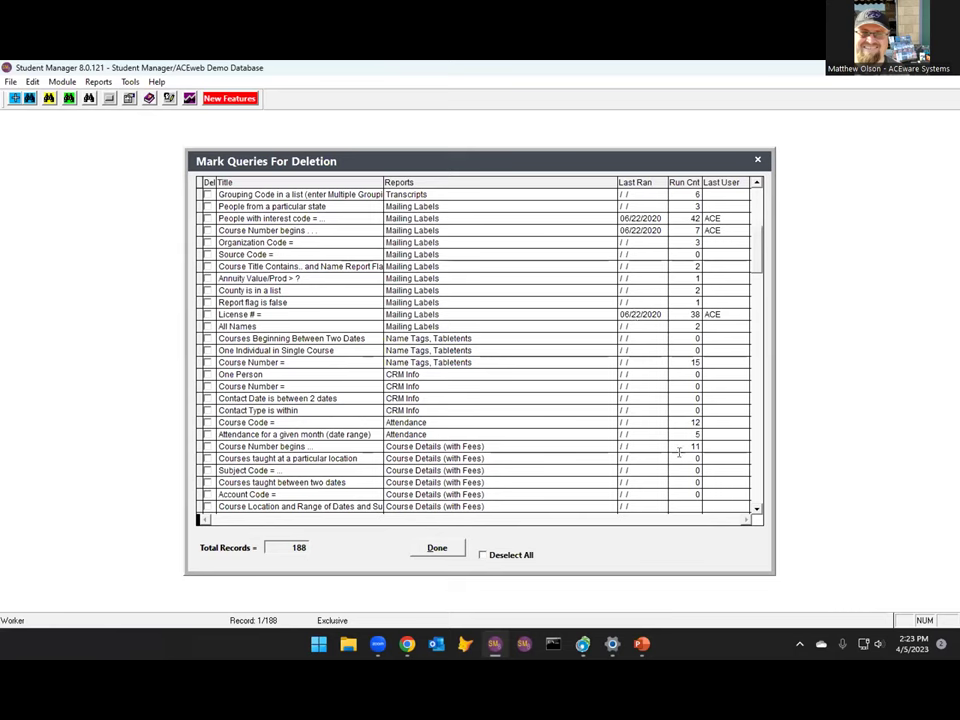
{"action": "left_click", "coordinate": [754, 431]}
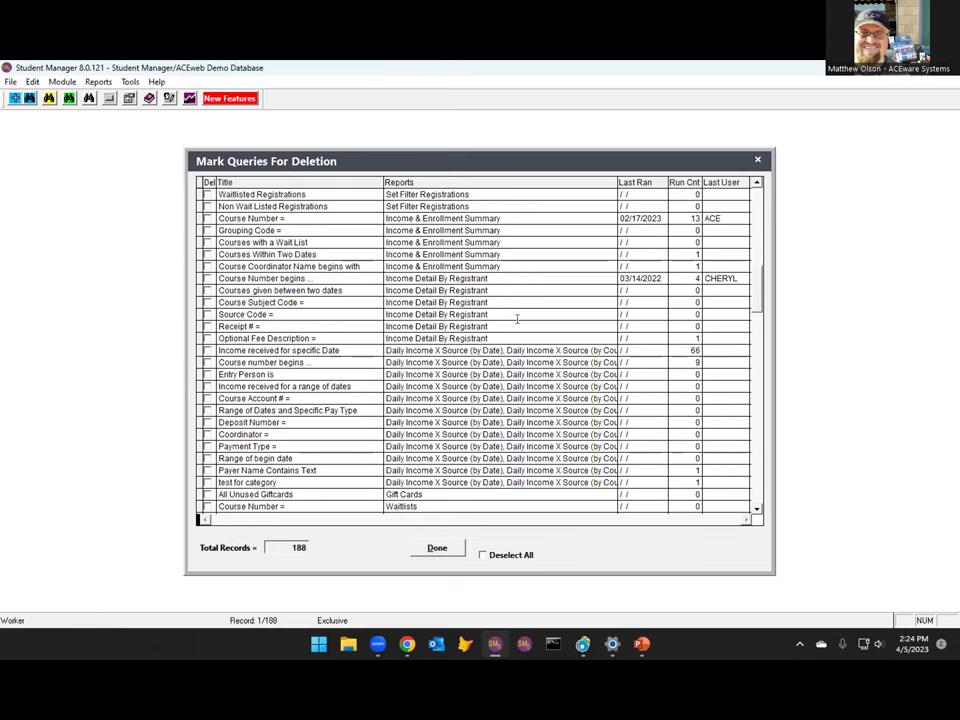
{"action": "left_click", "coordinate": [756, 426]}
{"action": "left_click", "coordinate": [756, 426]}
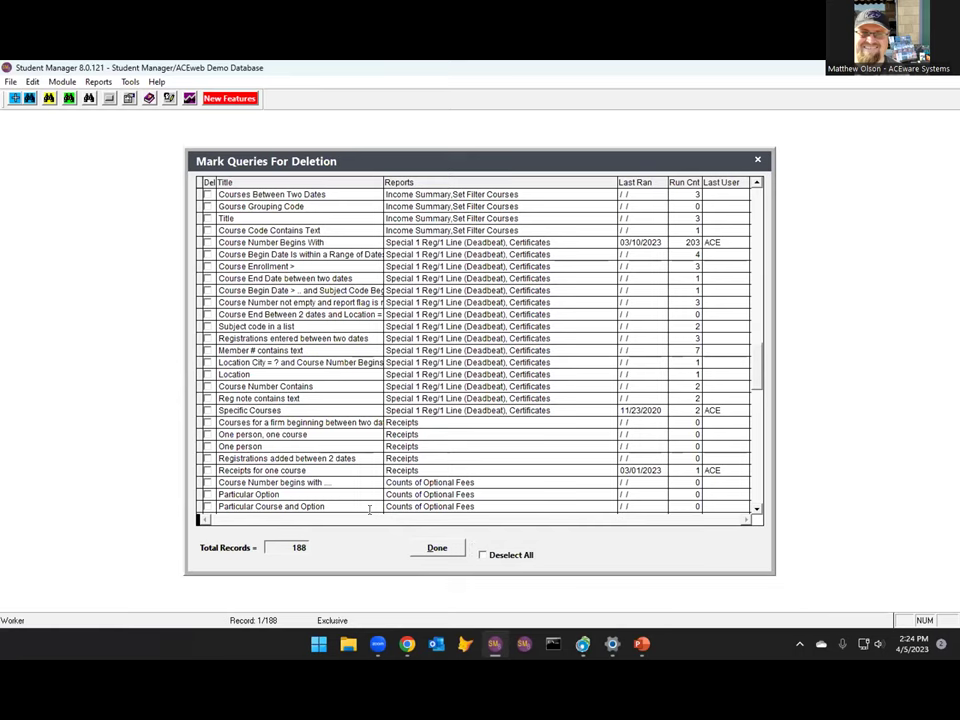
{"action": "left_click", "coordinate": [437, 549]}
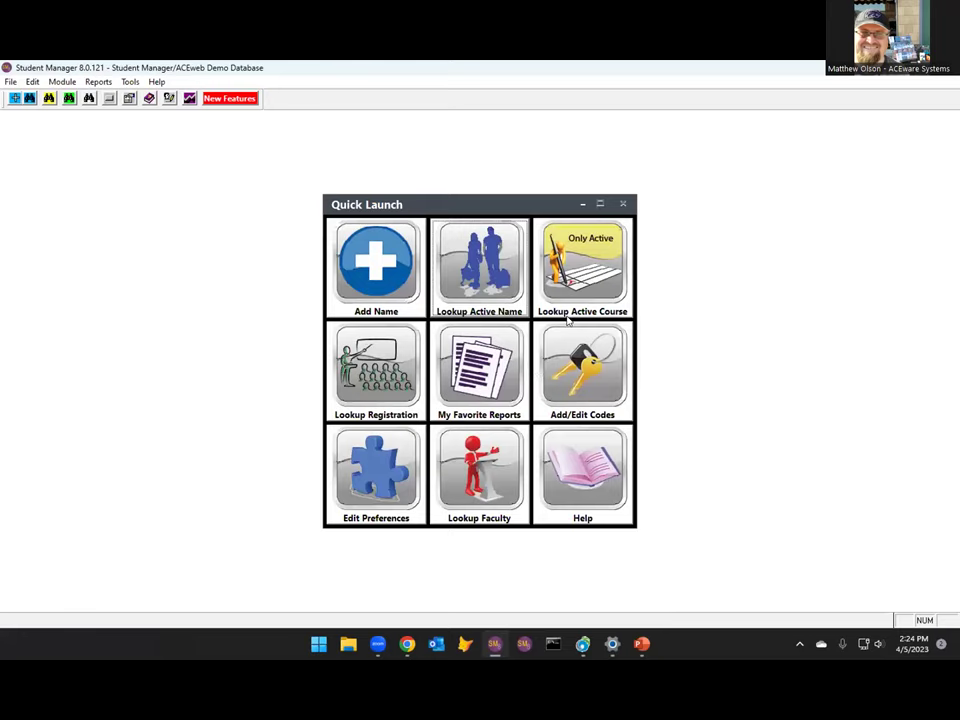
Step: Show the Search Queries for Keyword slide in the presentation and return to Student Manager
{"action": "key", "text": "alt+Tab"}
{"action": "key", "text": "Right"}
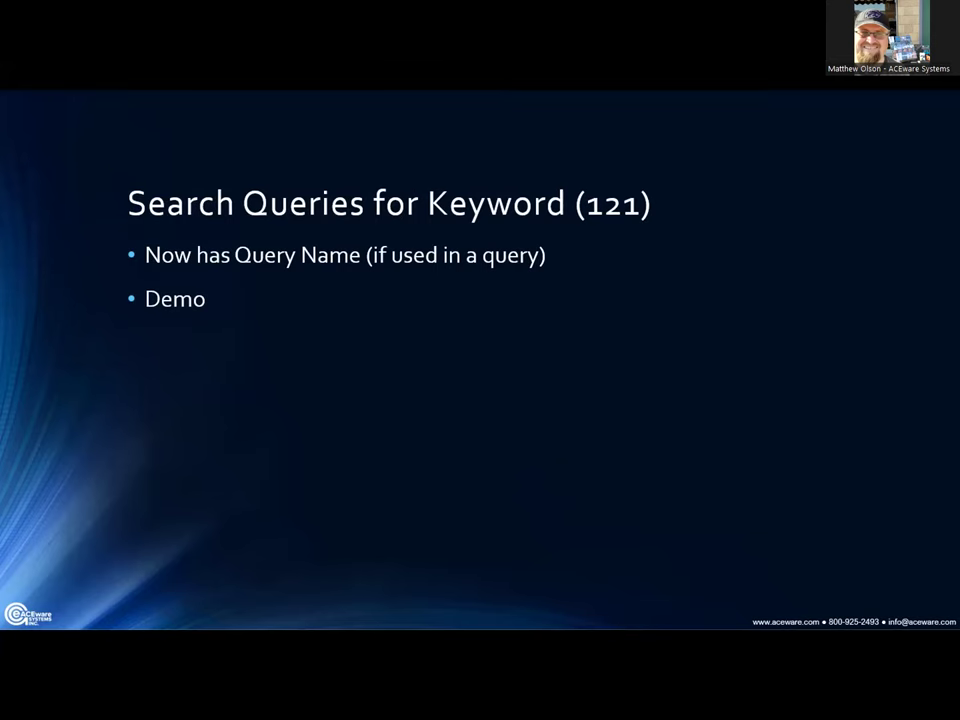
{"action": "key", "text": "alt+Tab"}
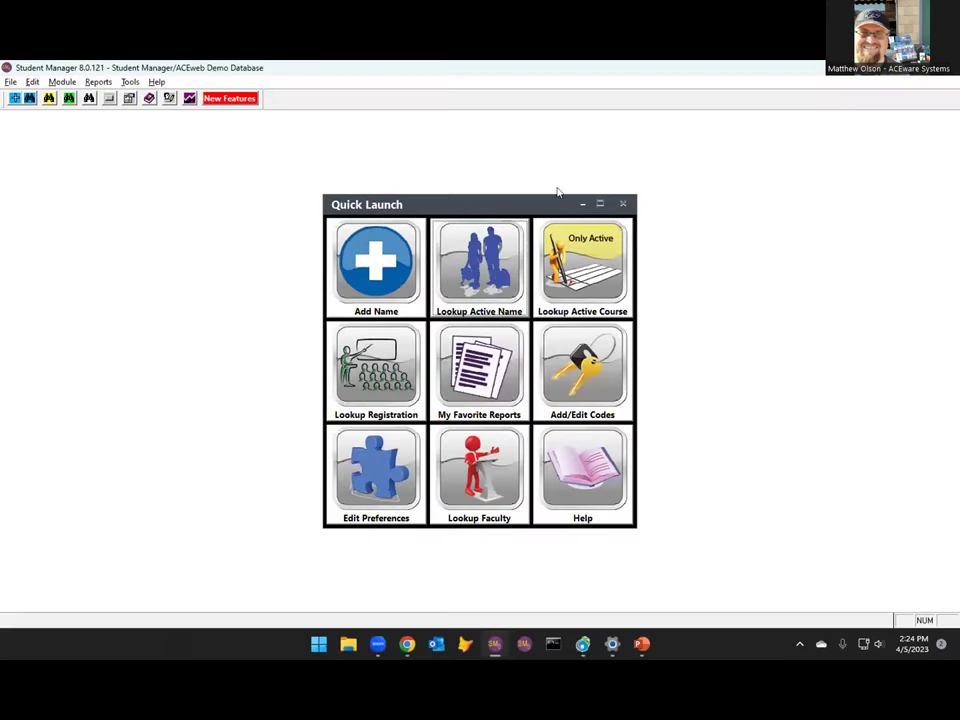
Step: Search the queries for the field NMNAME3 to list the report areas that can be queried by it
{"action": "left_click", "coordinate": [97, 84]}
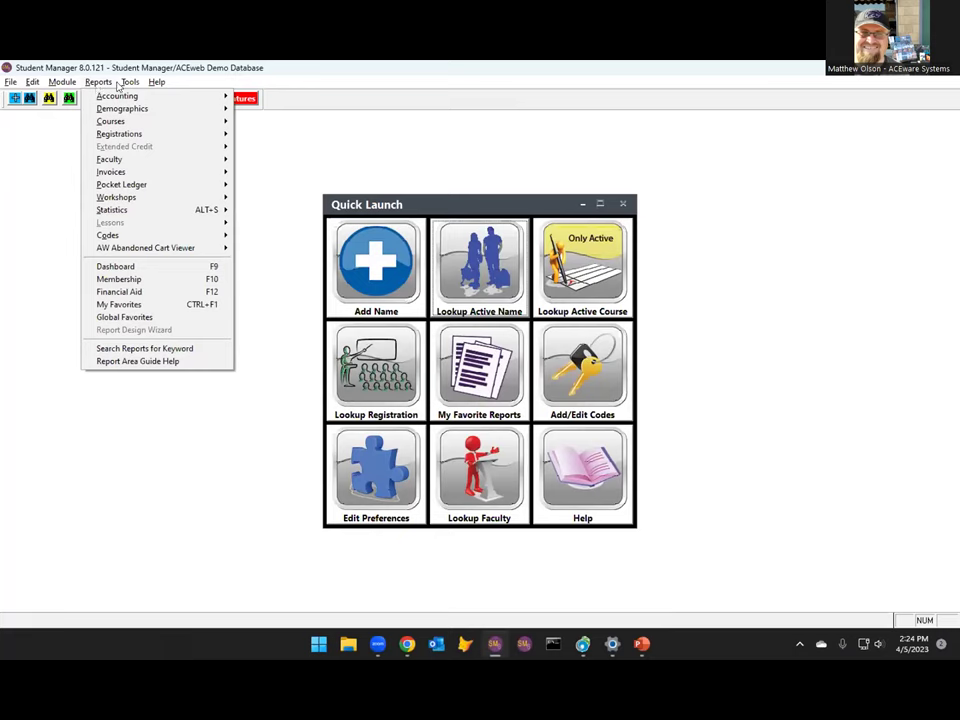
{"action": "mouse_move", "coordinate": [128, 86]}
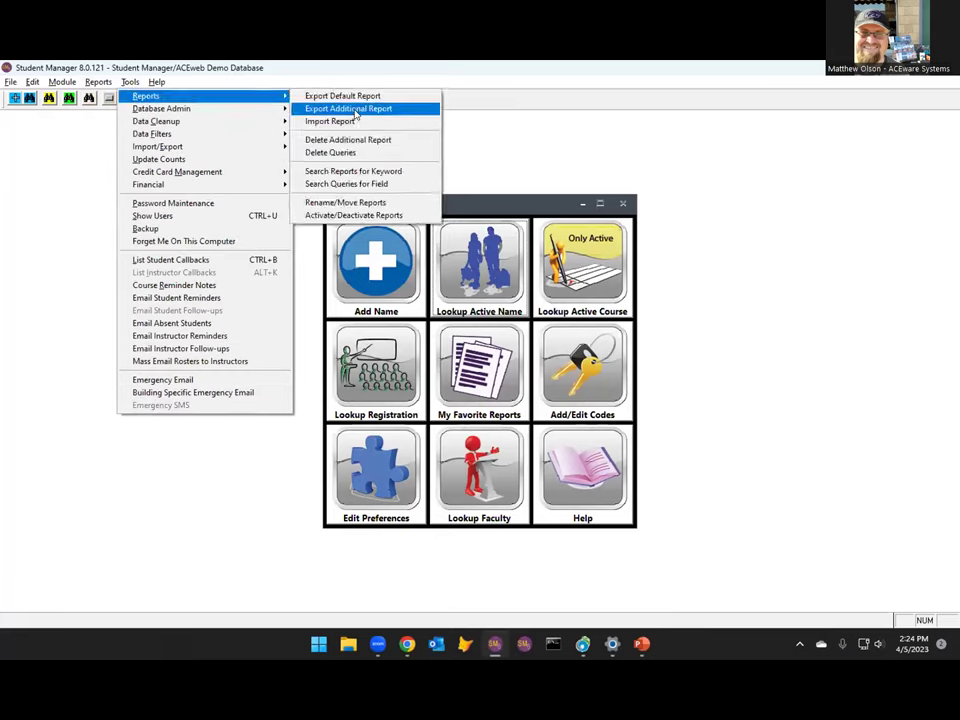
{"action": "left_click", "coordinate": [353, 186]}
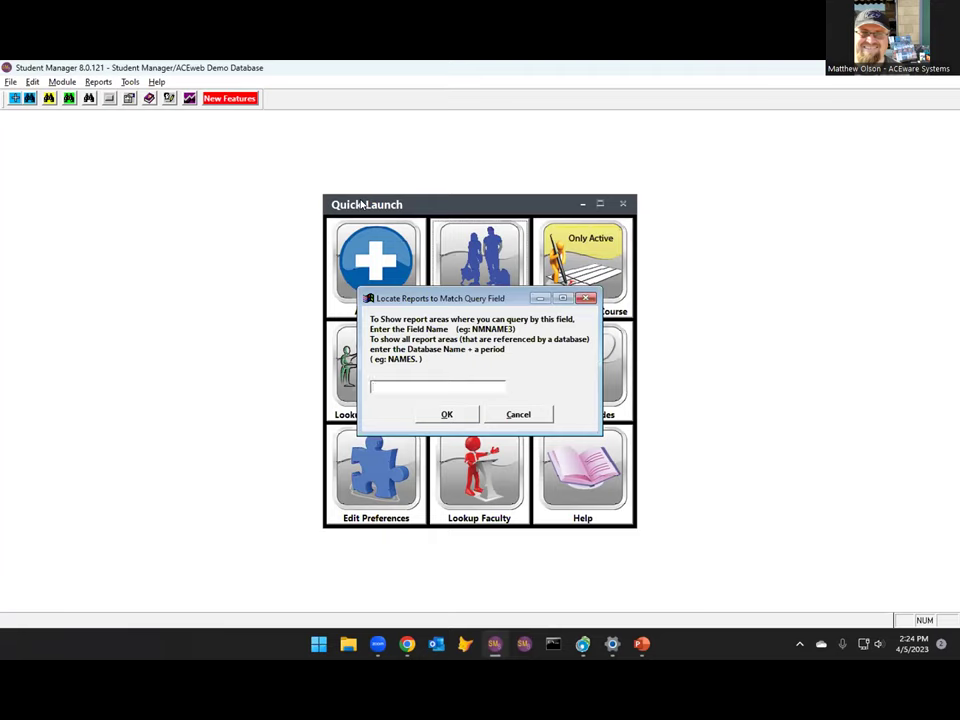
{"action": "type", "text": "NMNAME3"}
{"action": "key", "text": "Return"}
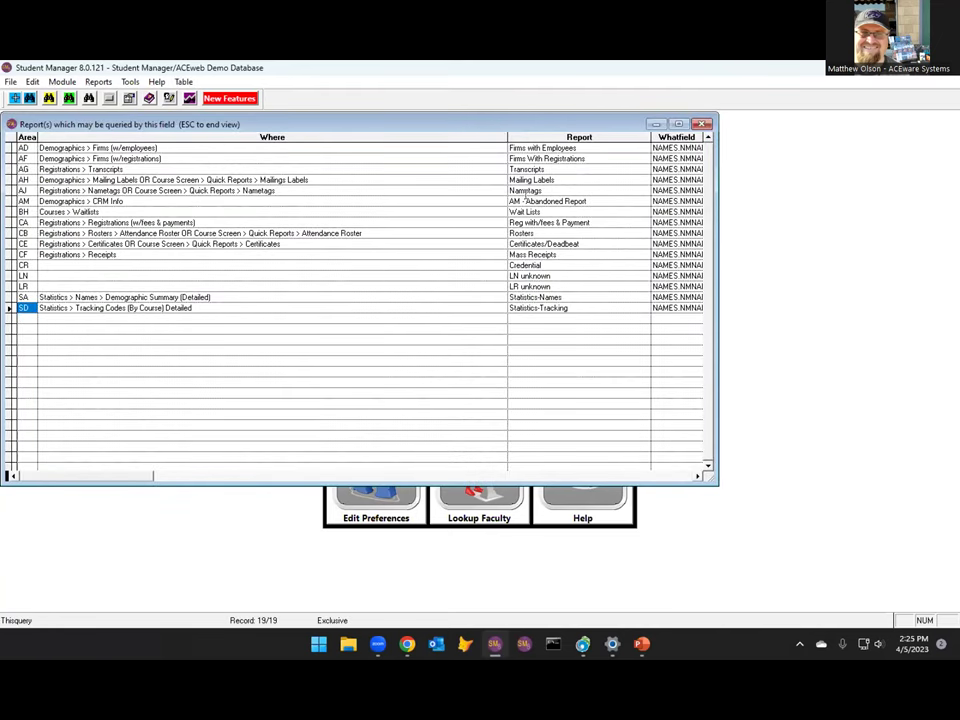
Step: Maximize the results, inspect the query names for Transcripts and the LN and LR report entries, and close the list
{"action": "left_click", "coordinate": [678, 123]}
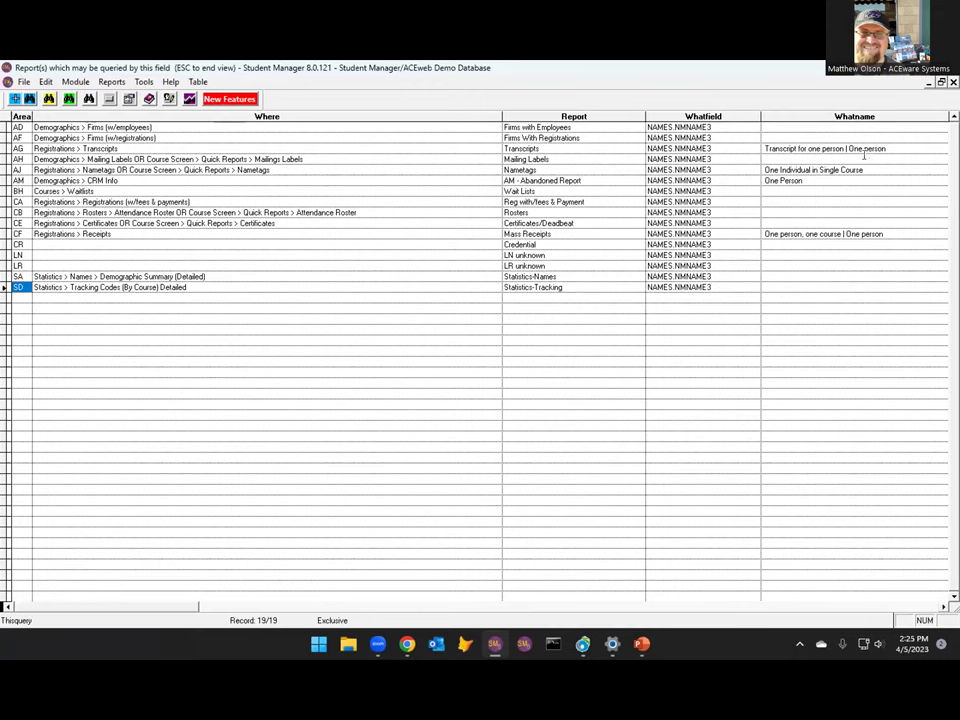
{"action": "left_click", "coordinate": [792, 148]}
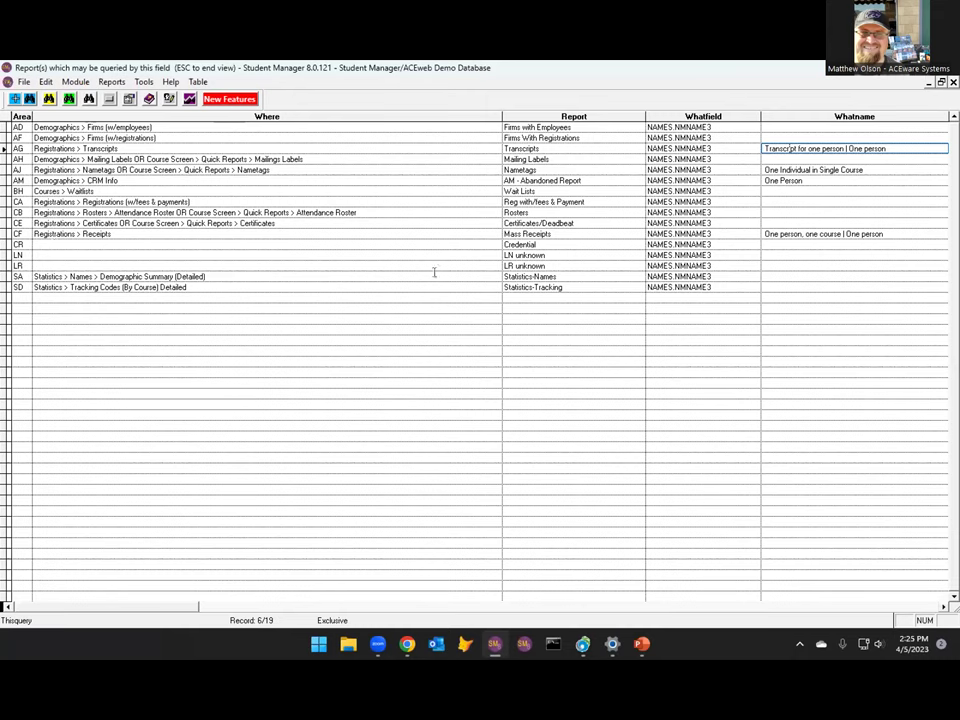
{"action": "left_click", "coordinate": [520, 255]}
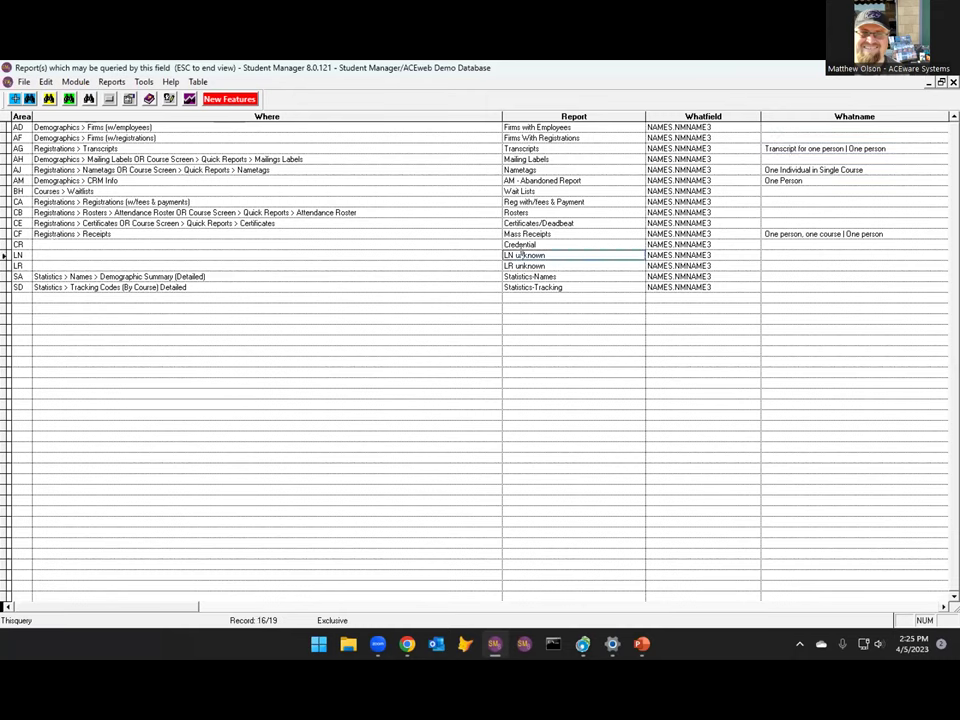
{"action": "left_click", "coordinate": [557, 263]}
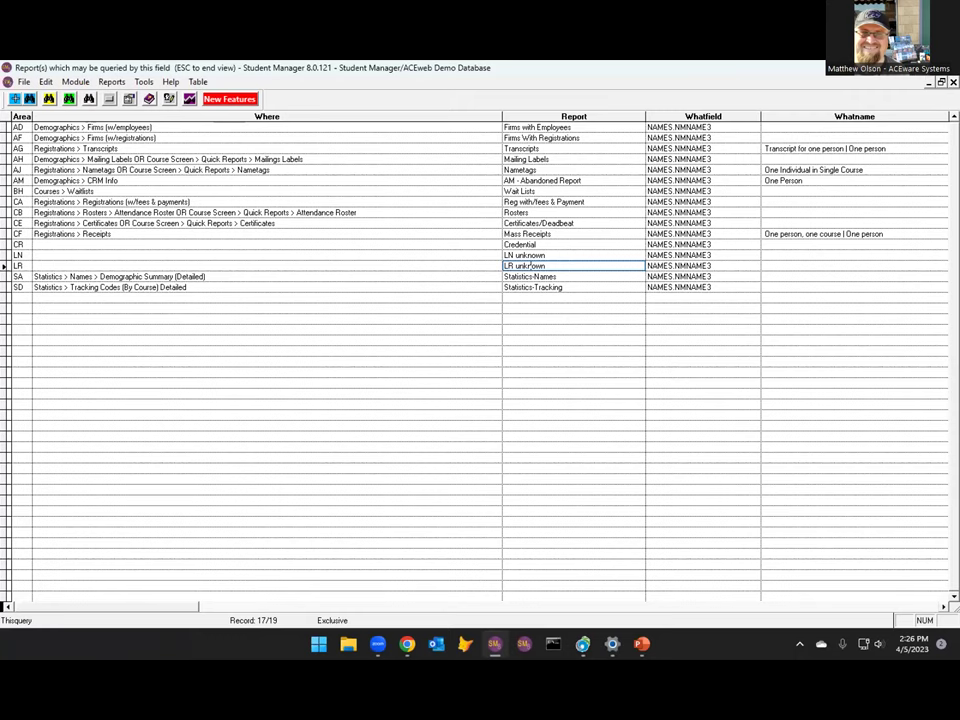
{"action": "key", "text": "Escape"}
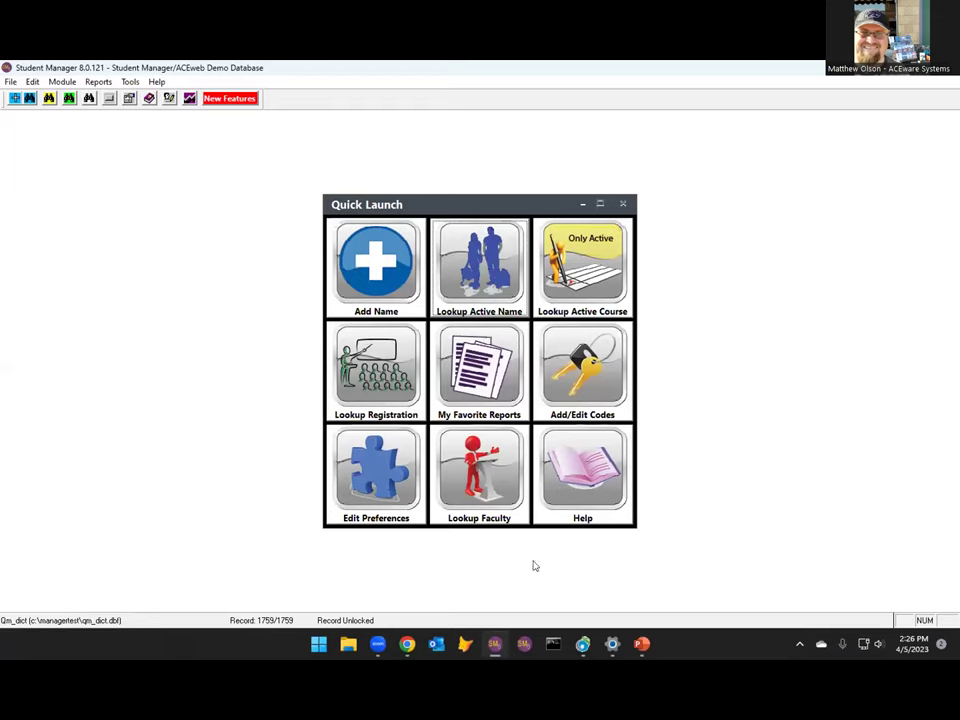
Step: Show the Document Cleanup Tool slide in the presentation and return to Student Manager
{"action": "key", "text": "alt+Tab"}
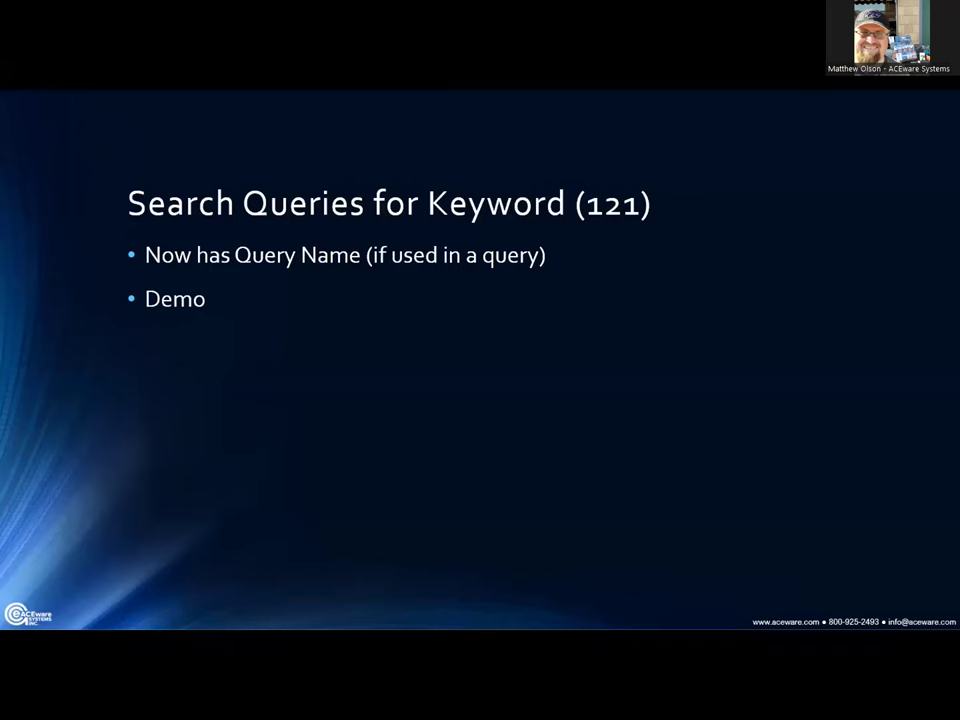
{"action": "key", "text": "Right"}
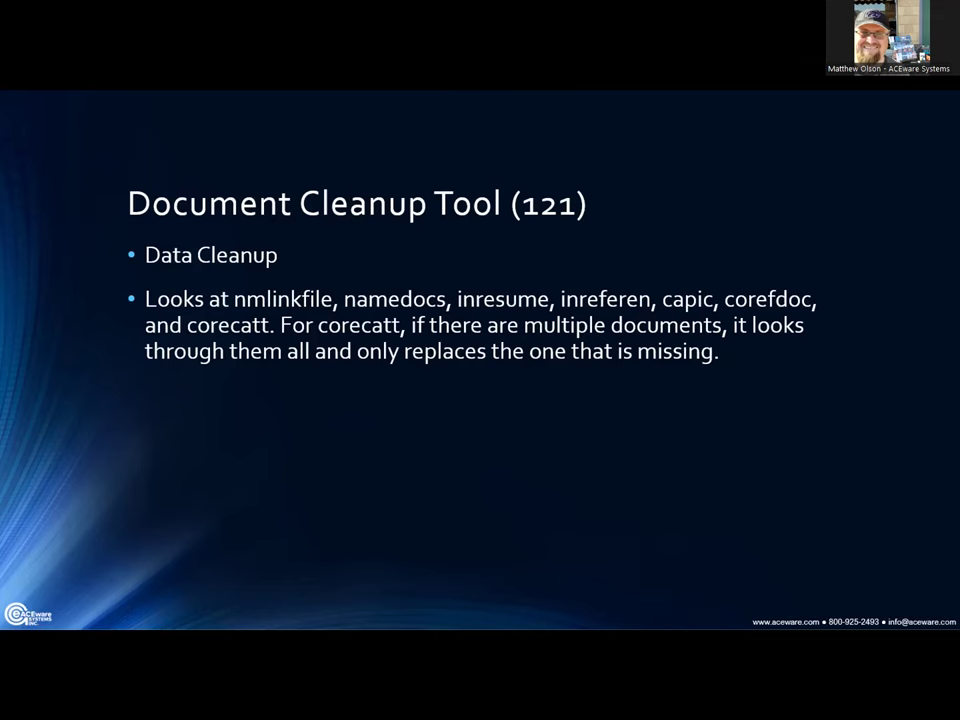
{"action": "key", "text": "alt+Tab"}
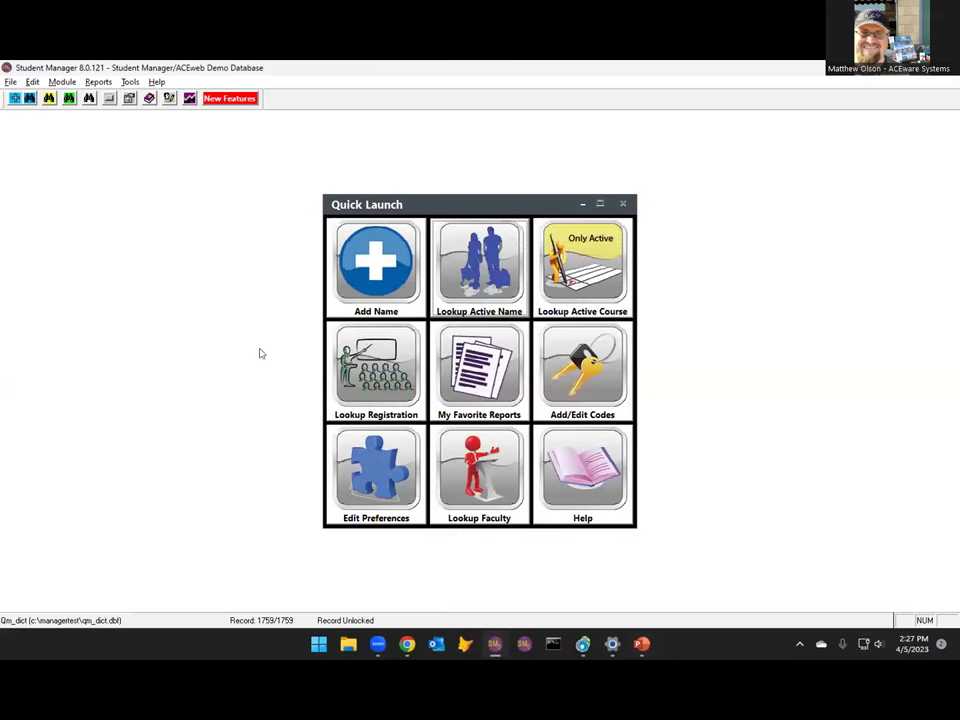
Step: Run Document Cleanup and submit the missing name documents with both entries unmarked for clearing
{"action": "left_click", "coordinate": [133, 84]}
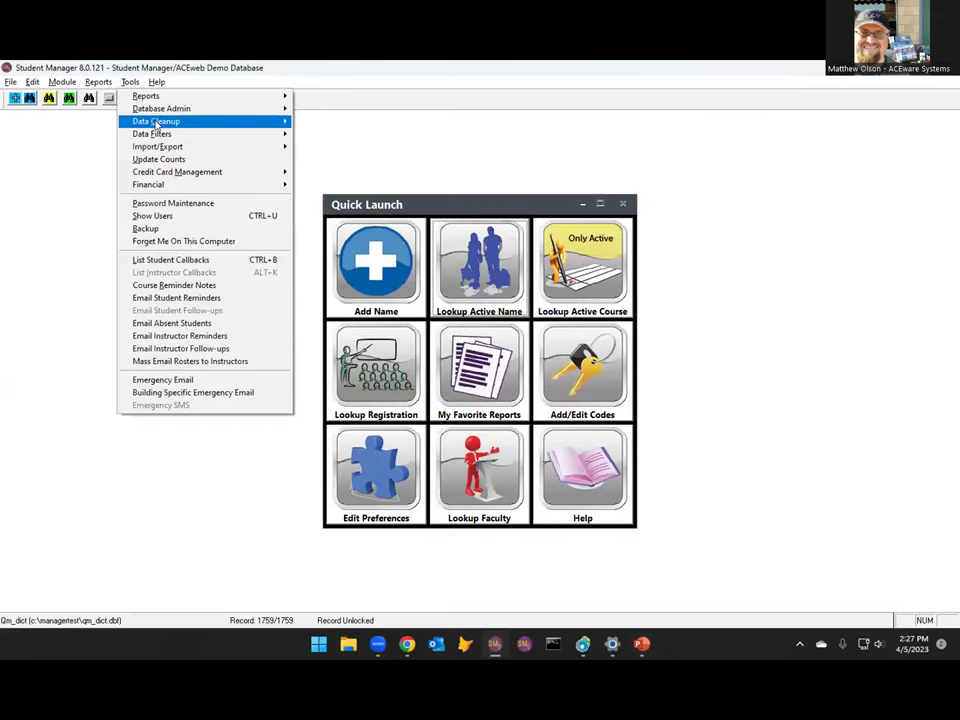
{"action": "mouse_move", "coordinate": [156, 124]}
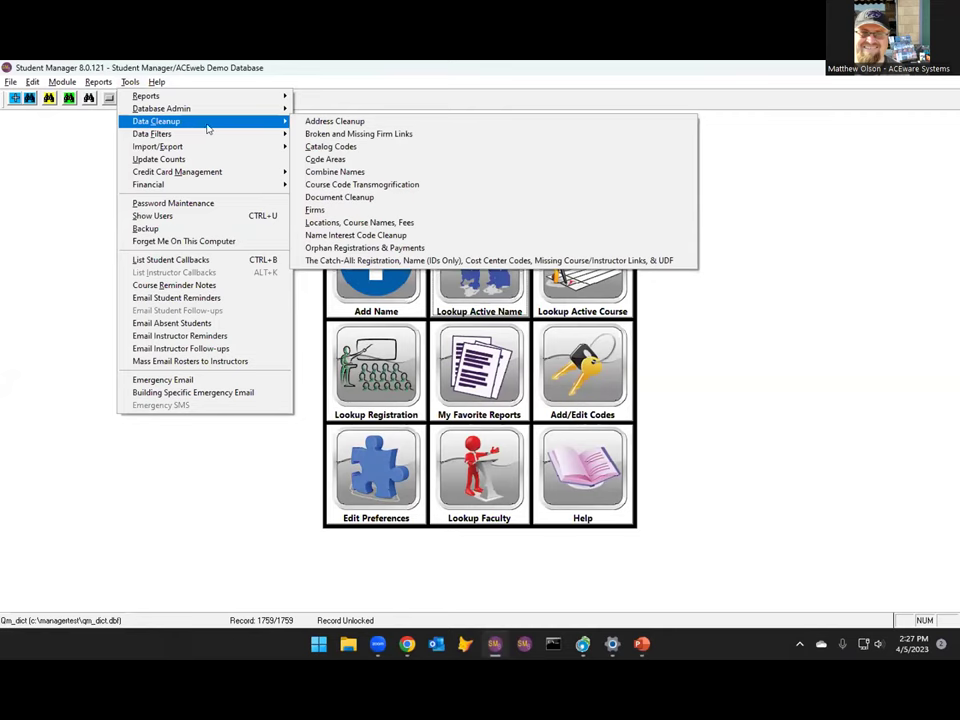
{"action": "left_click", "coordinate": [366, 199]}
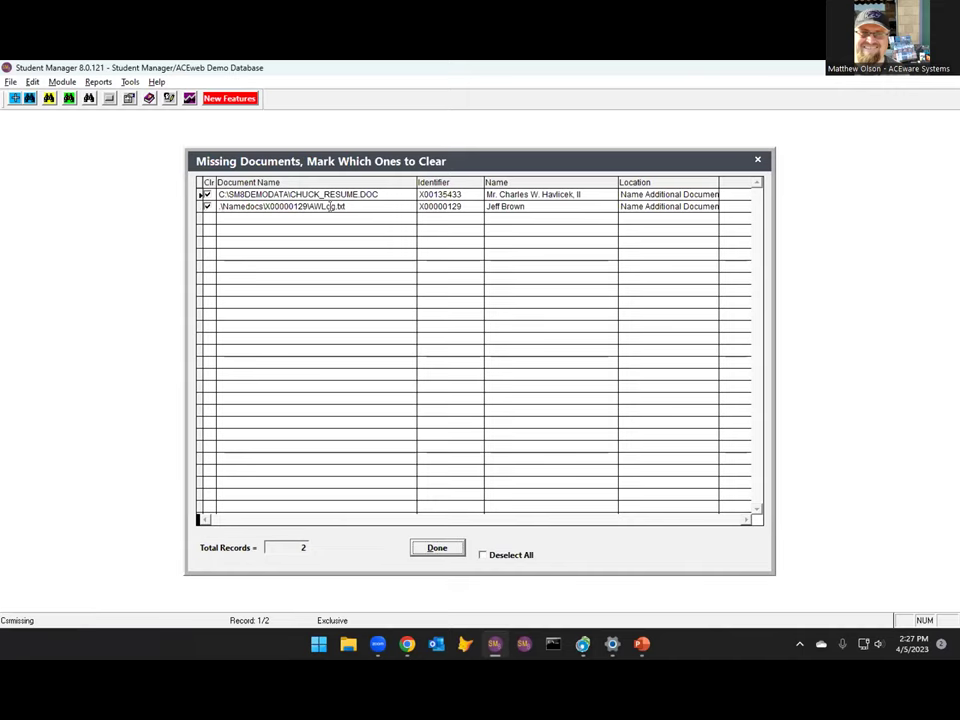
{"action": "left_click", "coordinate": [206, 205]}
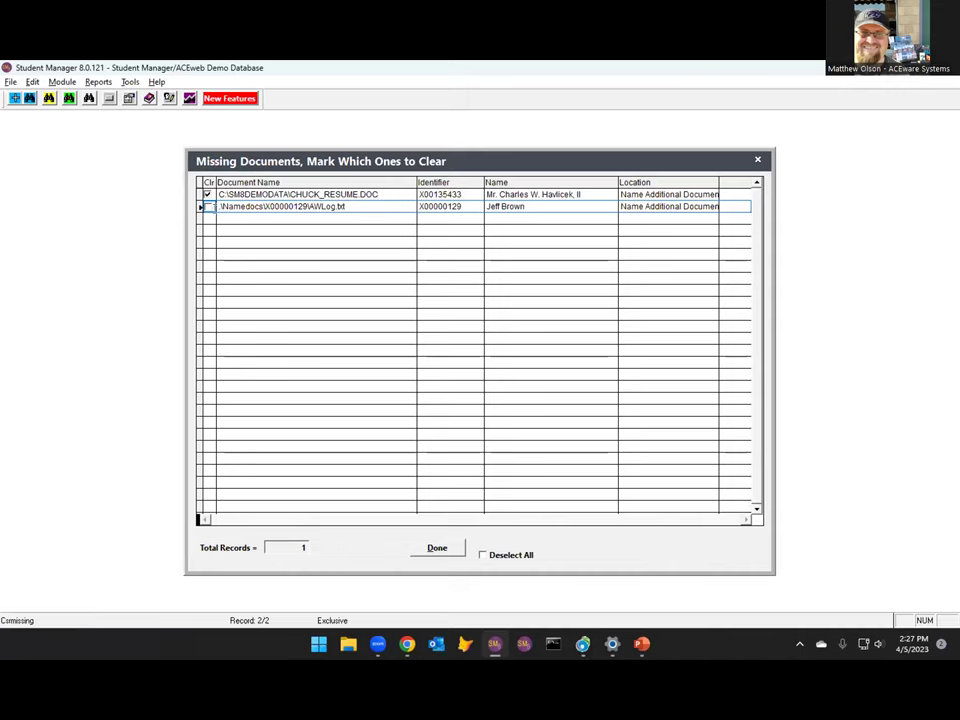
{"action": "left_click", "coordinate": [207, 197]}
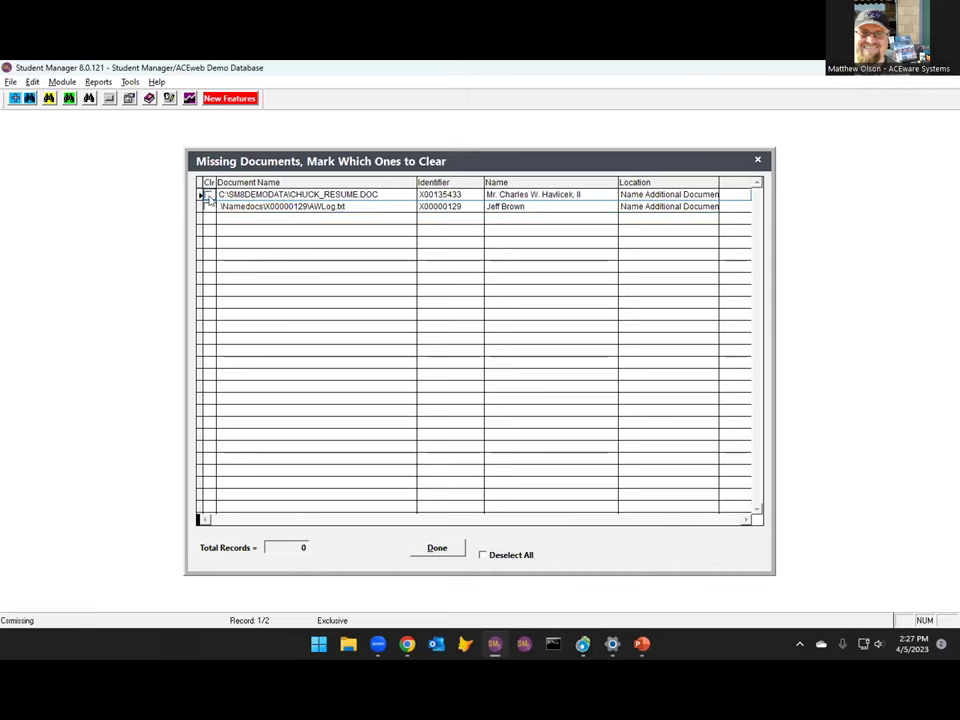
{"action": "left_click", "coordinate": [437, 549]}
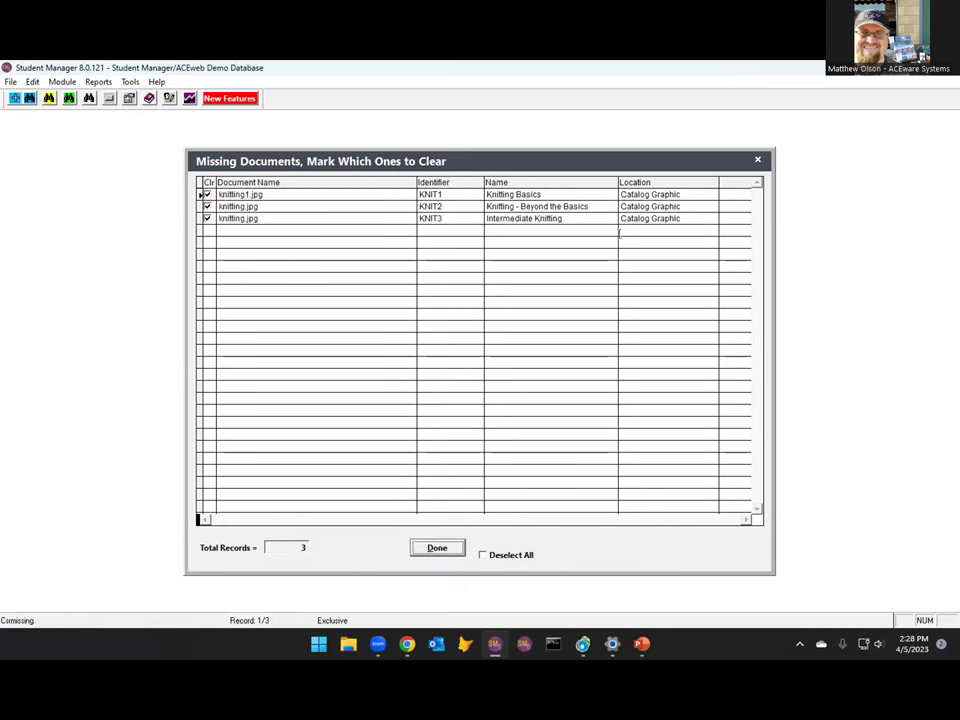
Step: Deselect all missing catalog graphics and course attachments, finish the Document Cleanup, and switch back to the presentation
{"action": "left_click", "coordinate": [483, 555]}
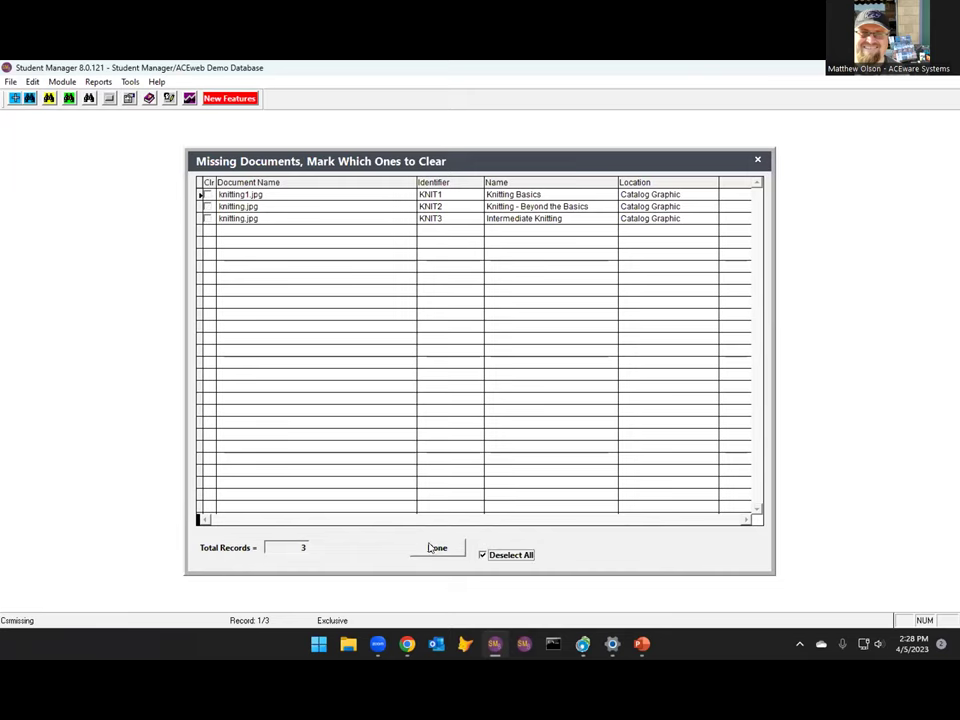
{"action": "left_click", "coordinate": [437, 548]}
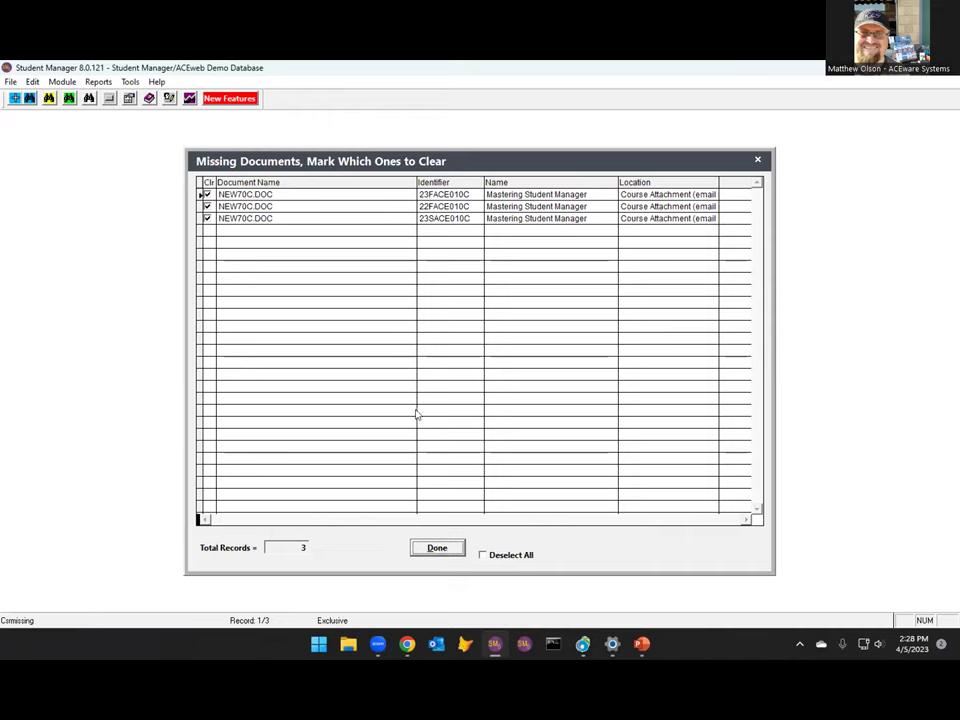
{"action": "left_click", "coordinate": [482, 555]}
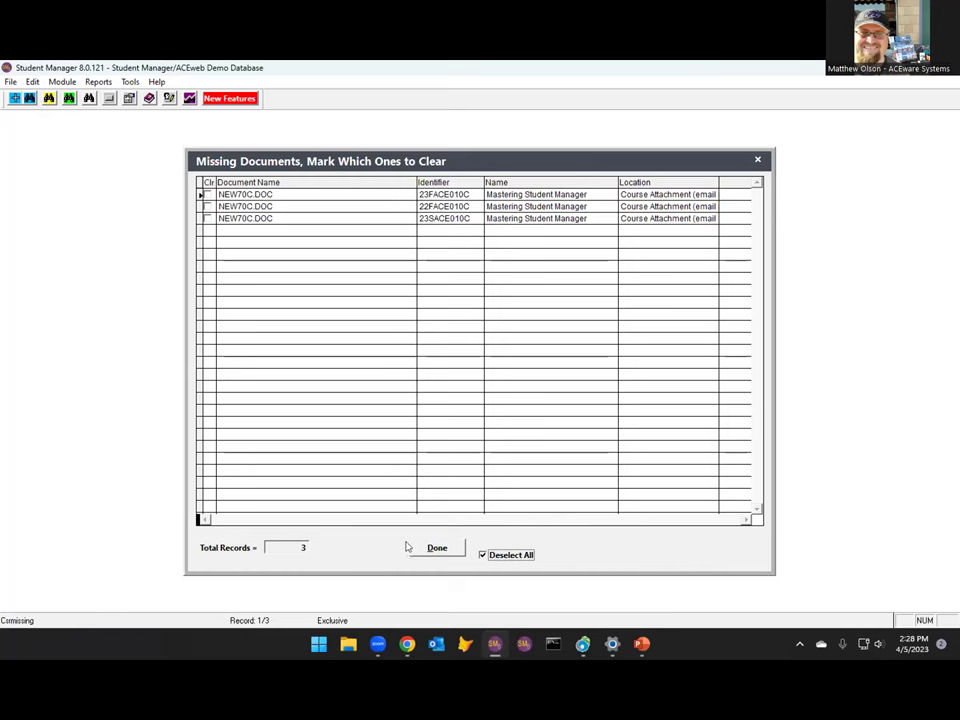
{"action": "left_click", "coordinate": [432, 548]}
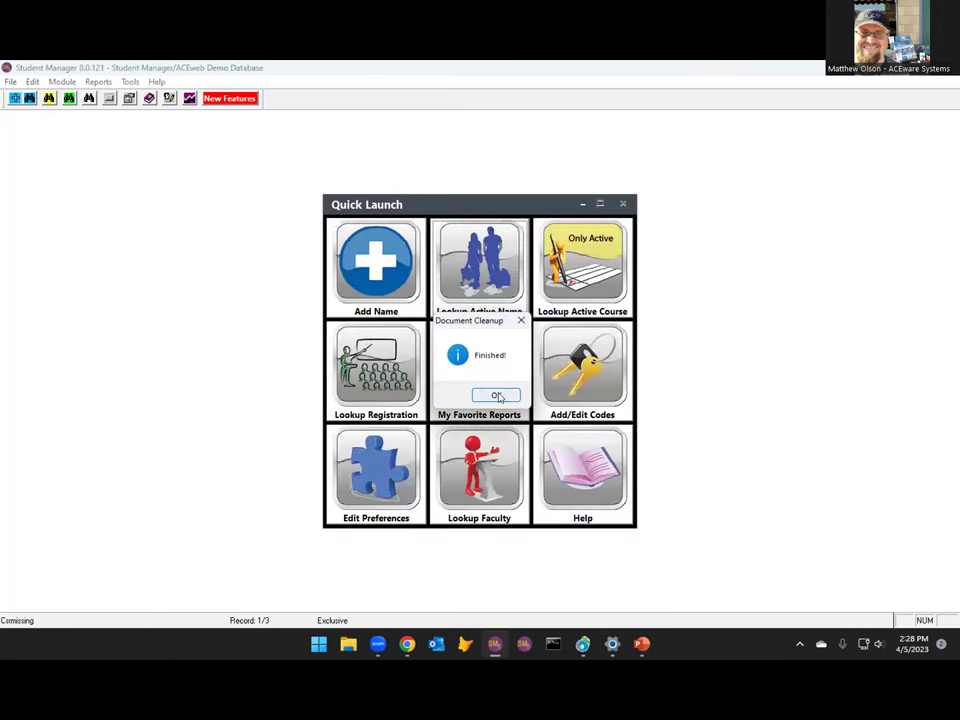
{"action": "left_click", "coordinate": [497, 395]}
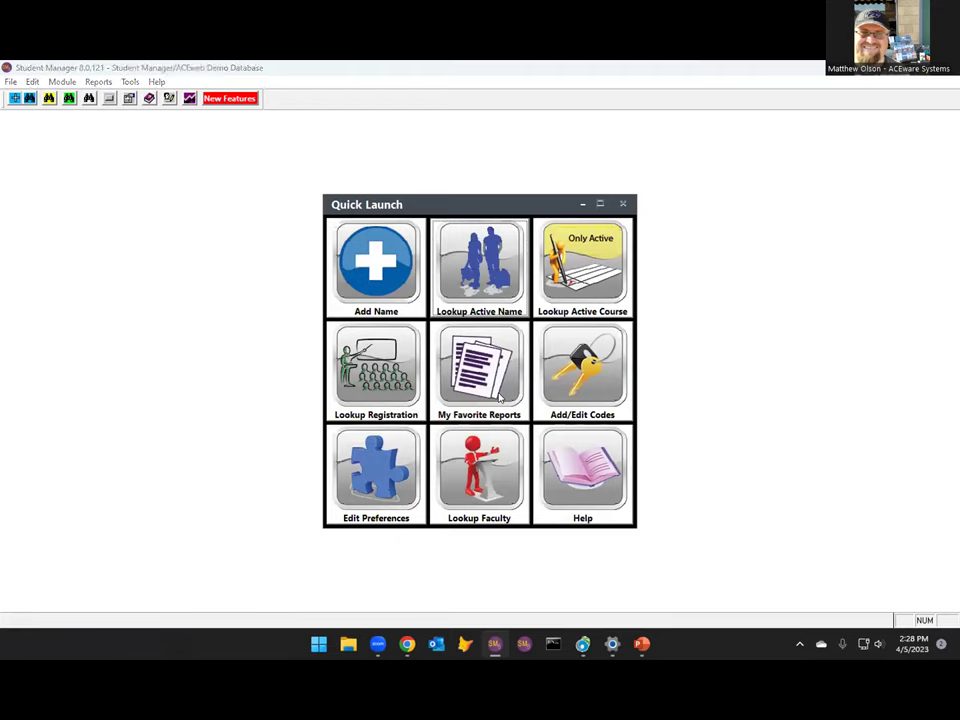
{"action": "key", "text": "alt+Tab"}
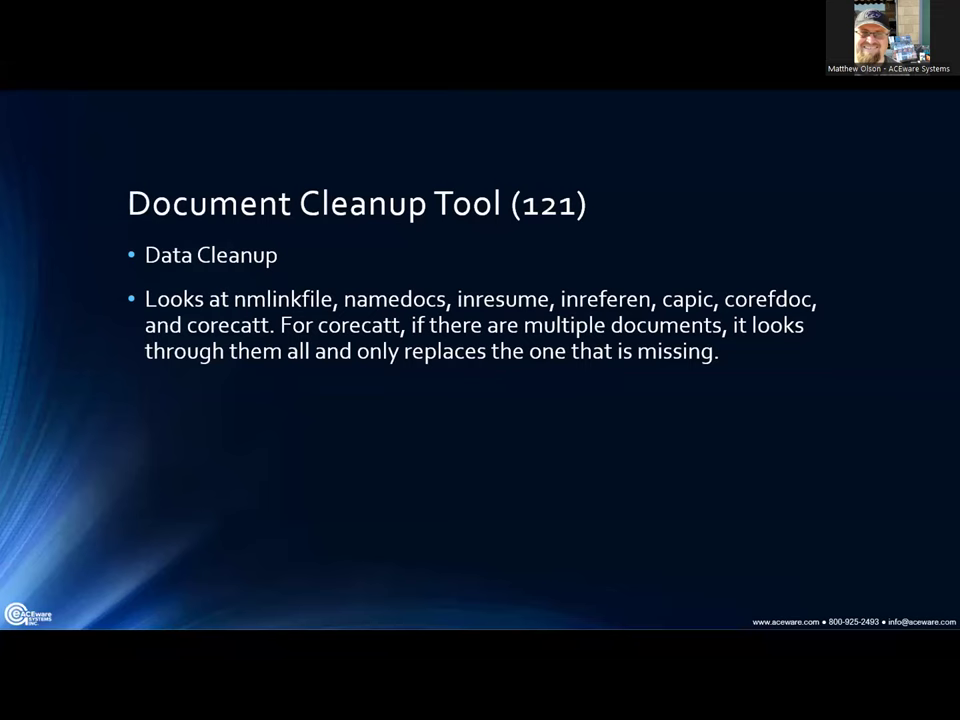
Step: Advance the presentation to the Workshop Import (121) slide
{"action": "left_click", "coordinate": [535, 388]}
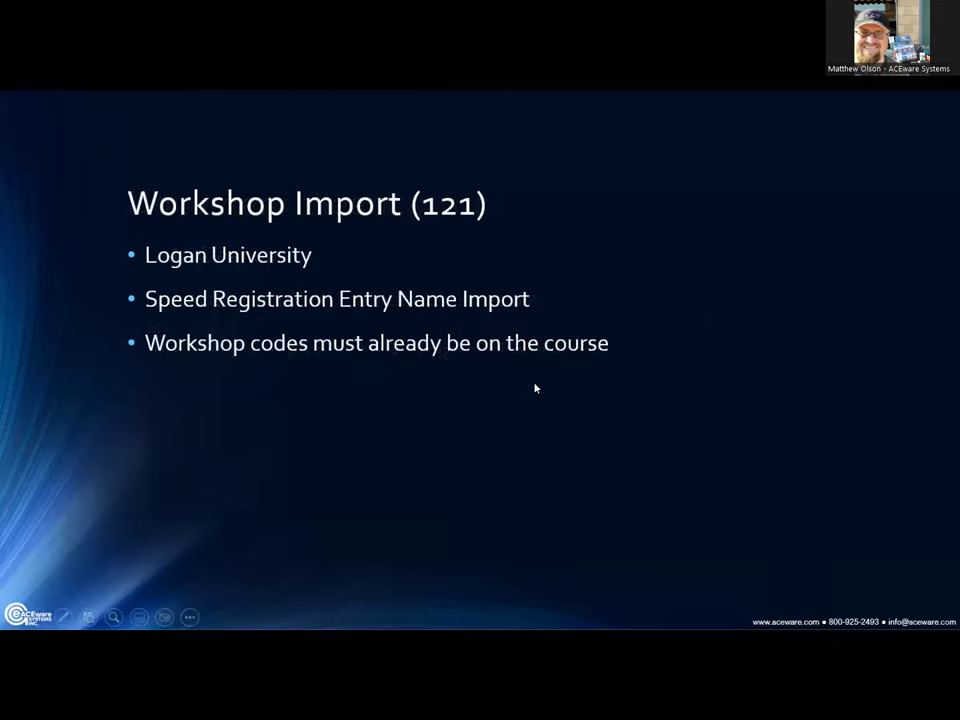
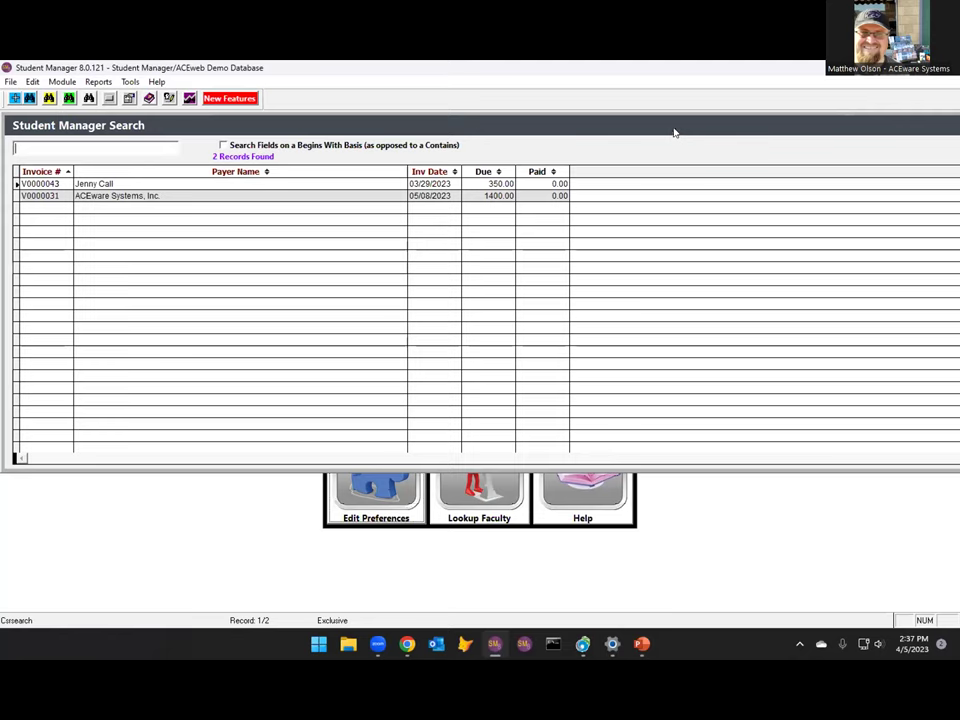
Step: Resize the invoice search list, accept its invoices, opt to email PDFs to the remaining payers, and move past the additional report list
{"action": "double_click", "coordinate": [720, 124]}
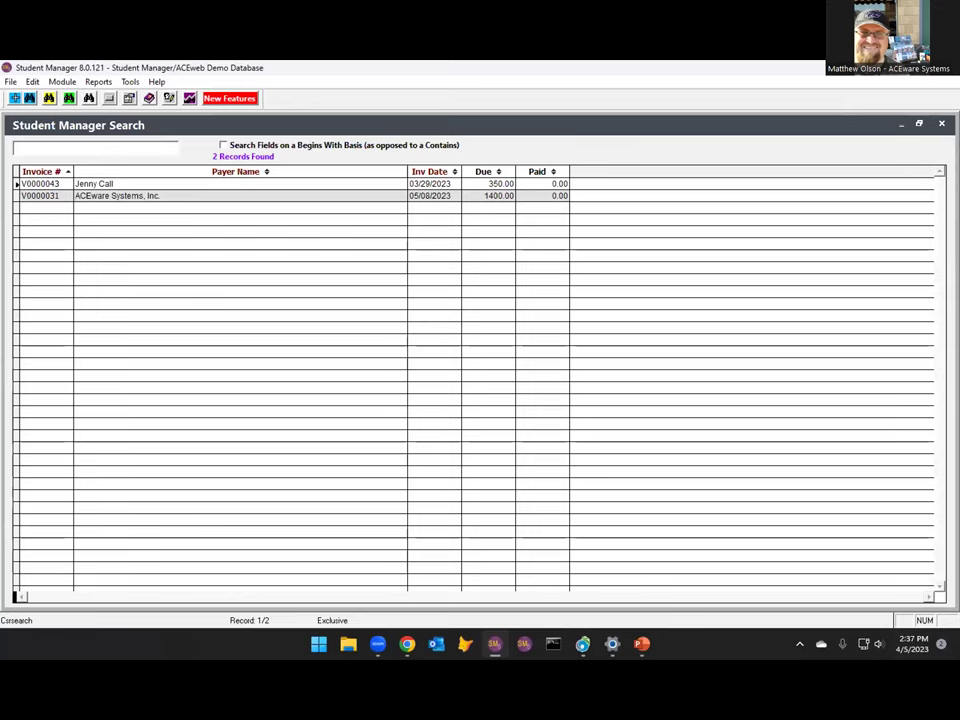
{"action": "left_click_drag", "start_coordinate": [946, 602], "coordinate": [636, 380]}
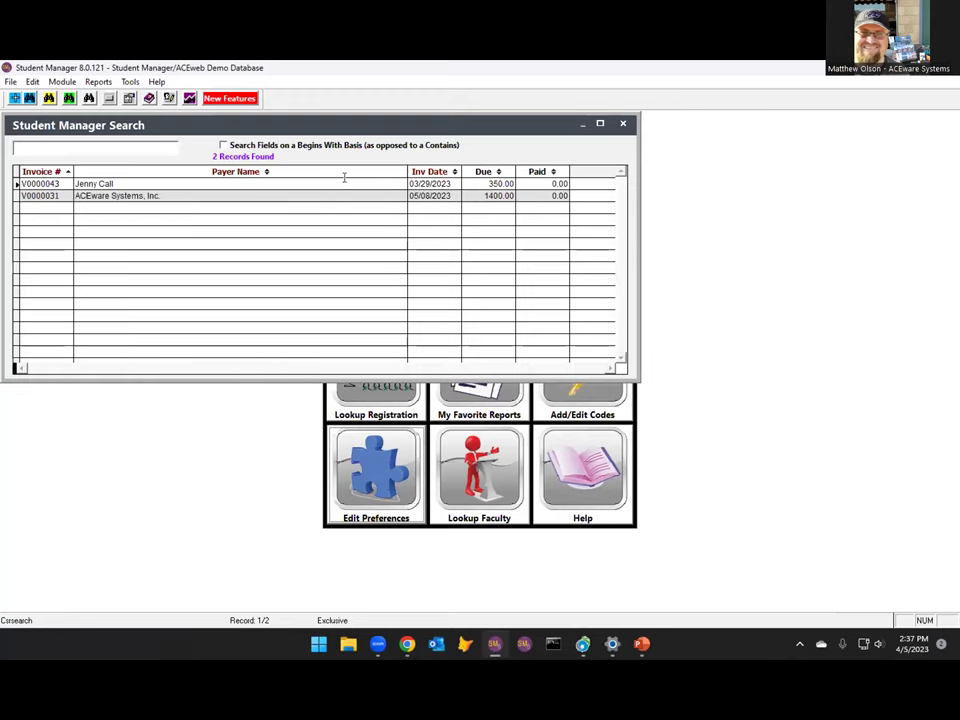
{"action": "key", "text": "Return"}
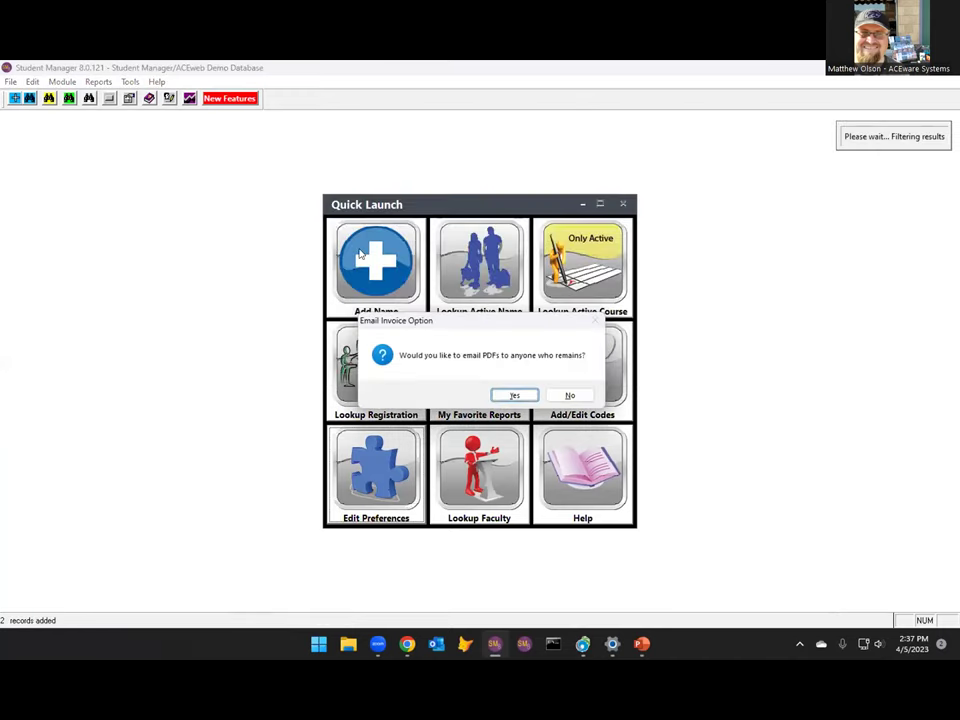
{"action": "left_click", "coordinate": [515, 396]}
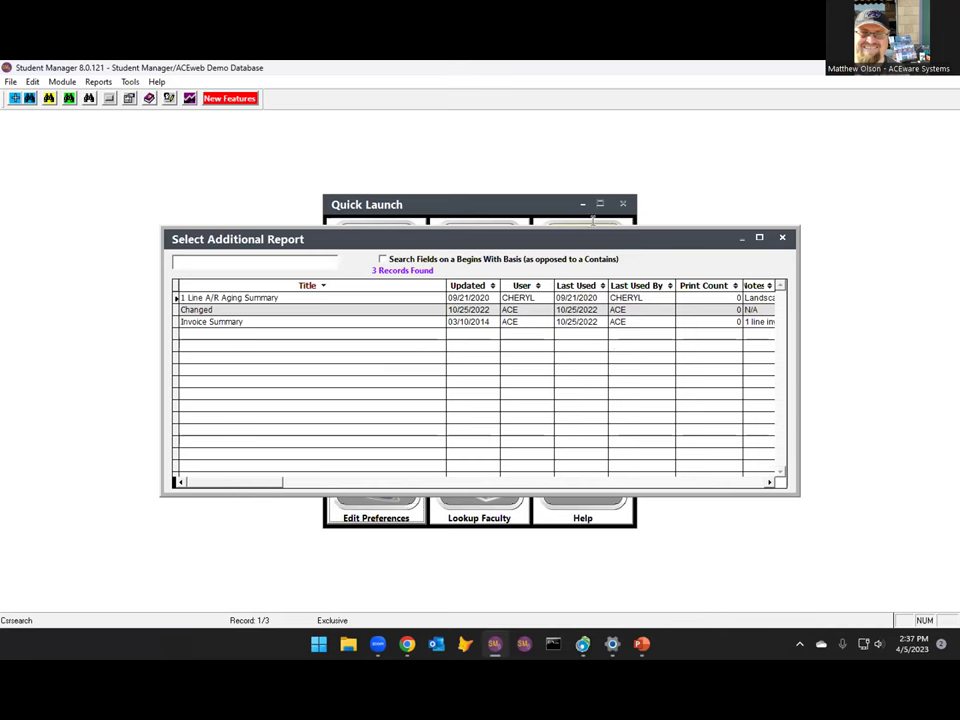
{"action": "double_click", "coordinate": [428, 352]}
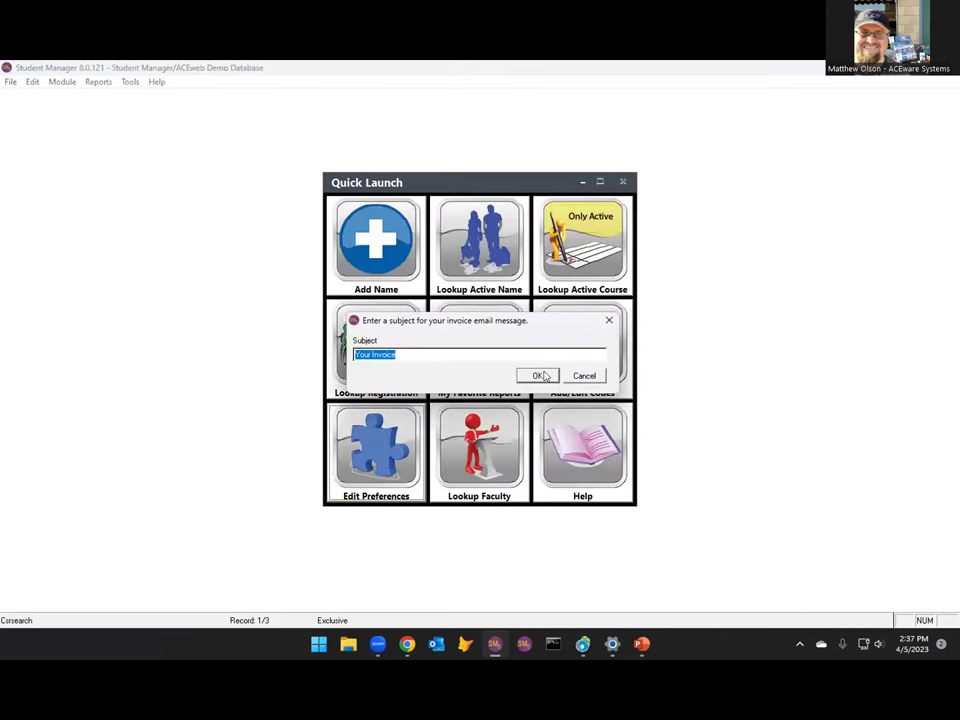
Step: Launch Papercut to capture the outgoing emails while the invoice subject prompt stays open
{"action": "left_click", "coordinate": [318, 644]}
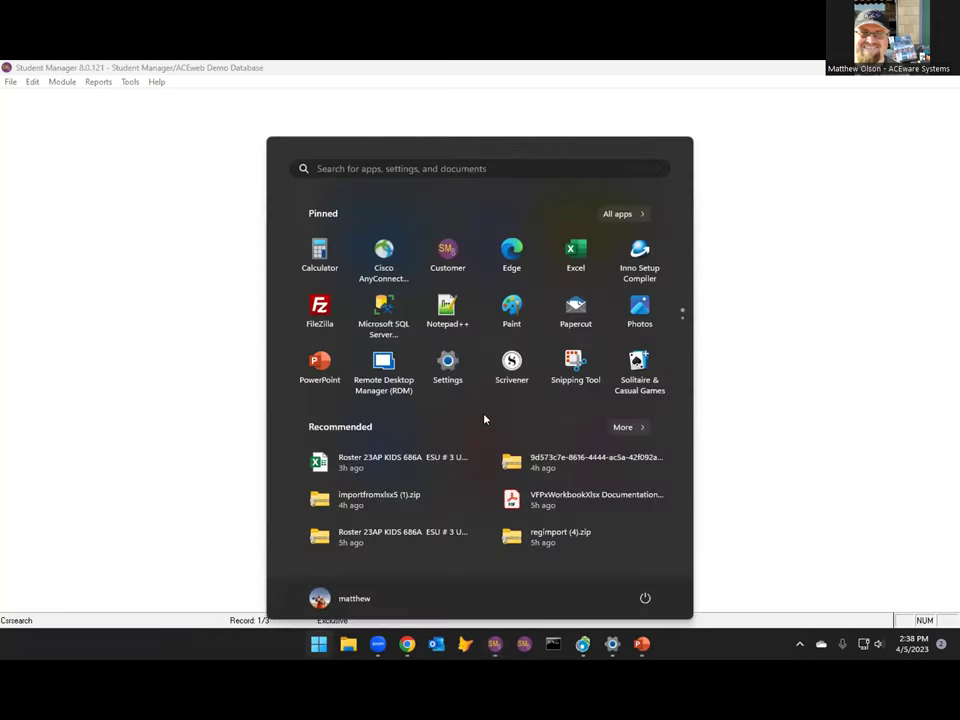
{"action": "key", "text": "Escape"}
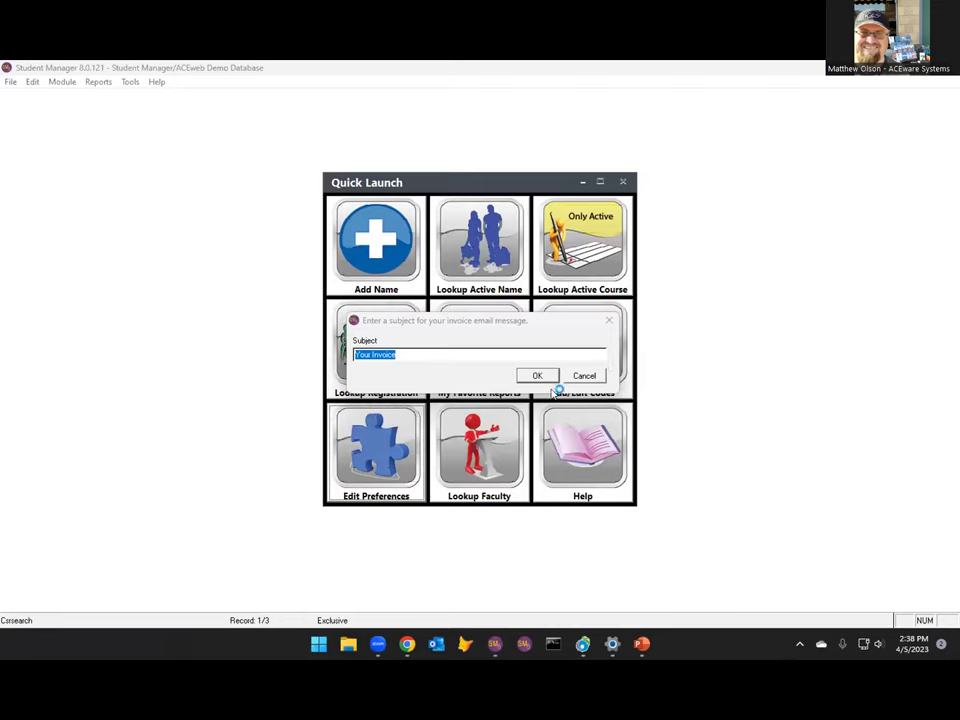
{"action": "left_click", "coordinate": [799, 644]}
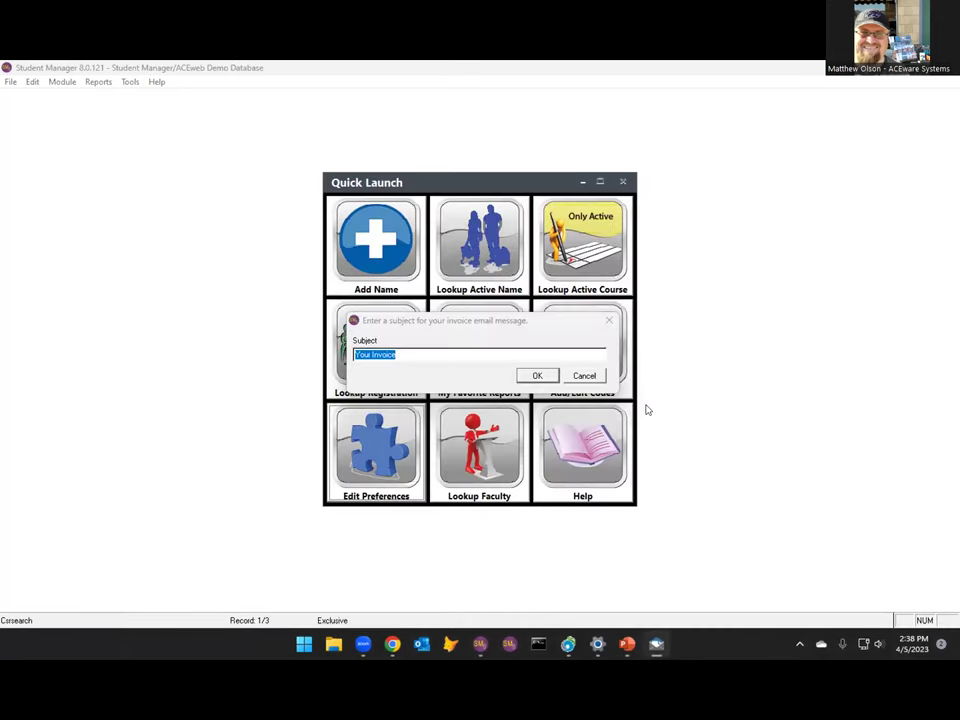
Step: Email the invoices with subject "Your Invoice", the default message and no blind carbon copy, and close the list of invoices missing emails
{"action": "left_click", "coordinate": [539, 374]}
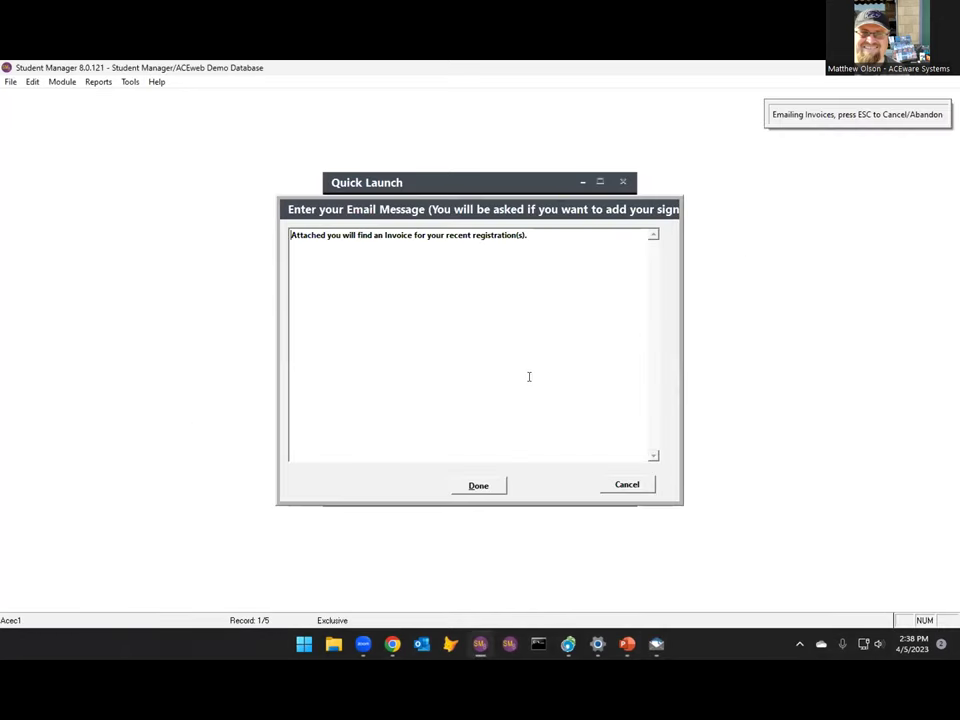
{"action": "left_click", "coordinate": [477, 486]}
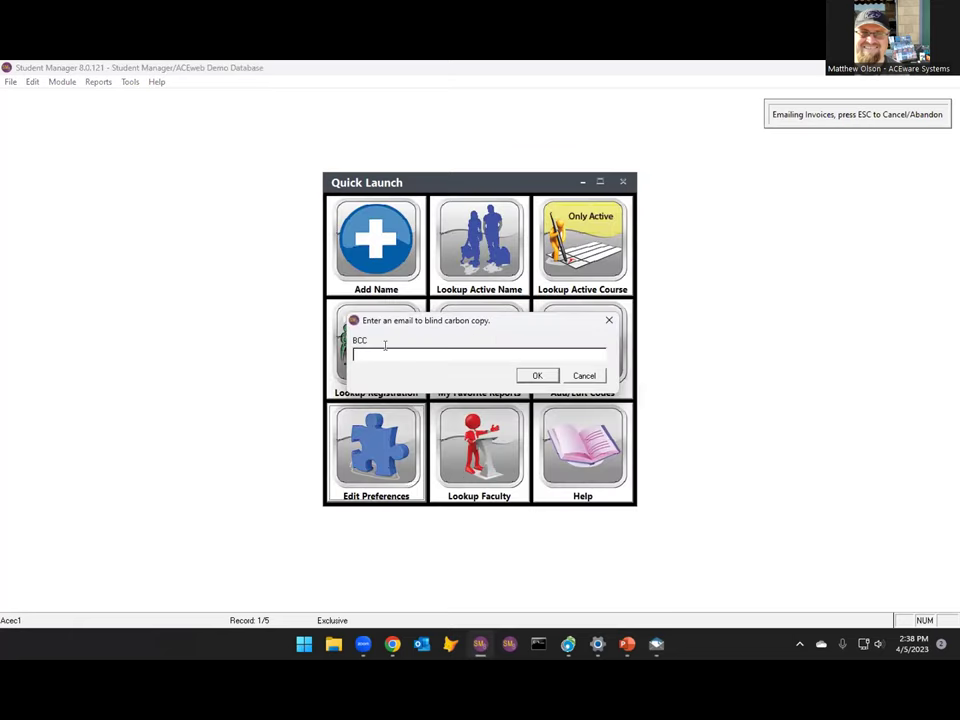
{"action": "left_click", "coordinate": [538, 376]}
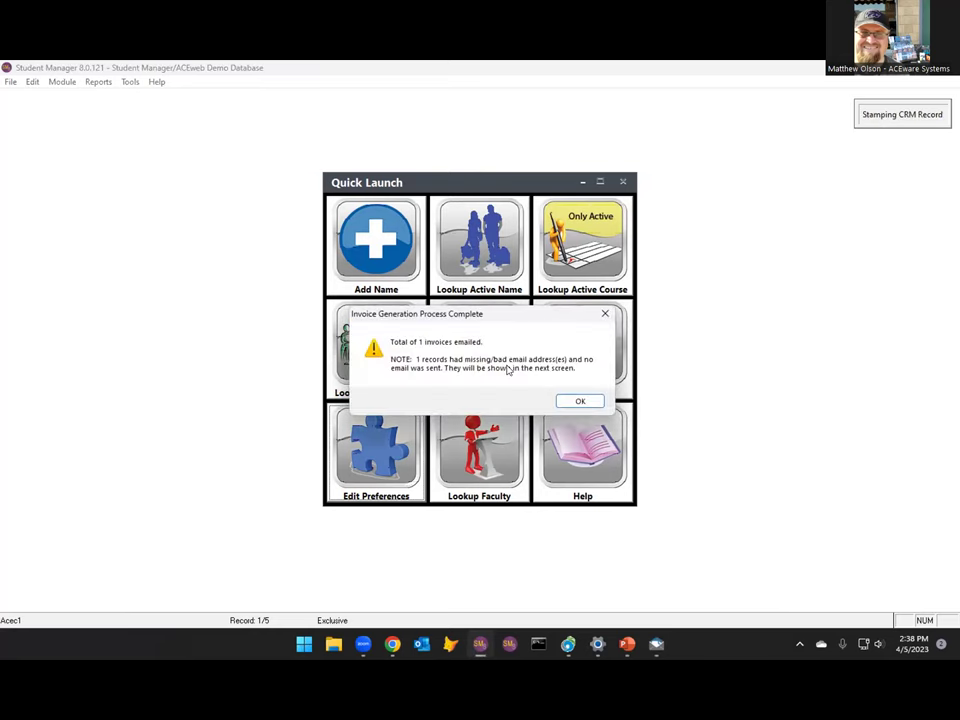
{"action": "left_click", "coordinate": [582, 401]}
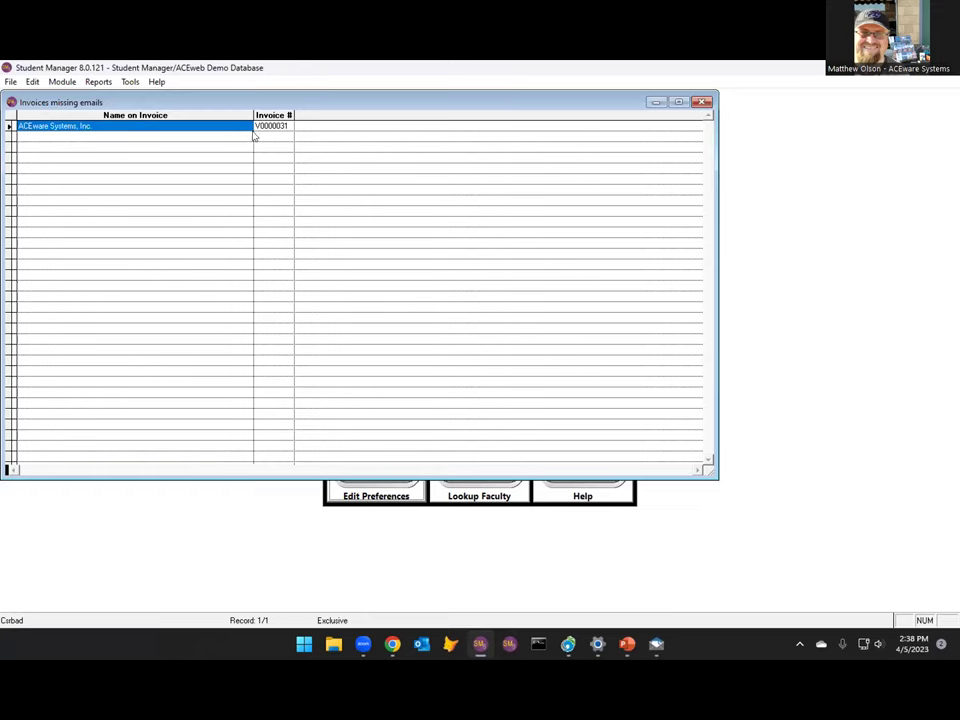
{"action": "left_click", "coordinate": [703, 103]}
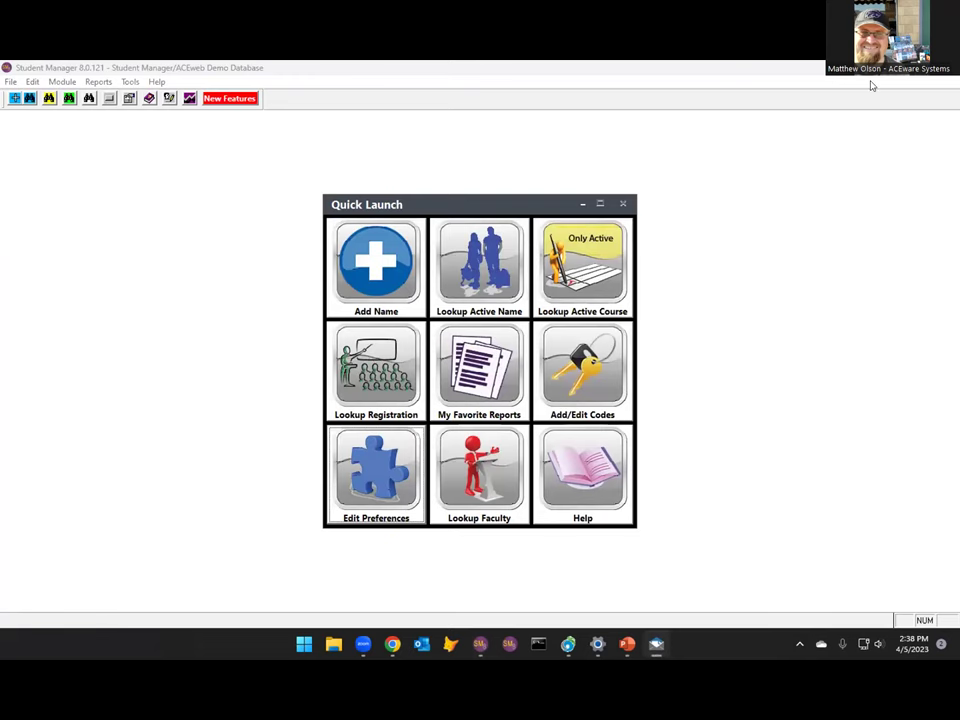
Step: Maximize Papercut, open the newest "Your Invoice" email, and inspect its headers, body, sections and raw source
{"action": "left_click", "coordinate": [908, 72]}
{"action": "left_click", "coordinate": [908, 72]}
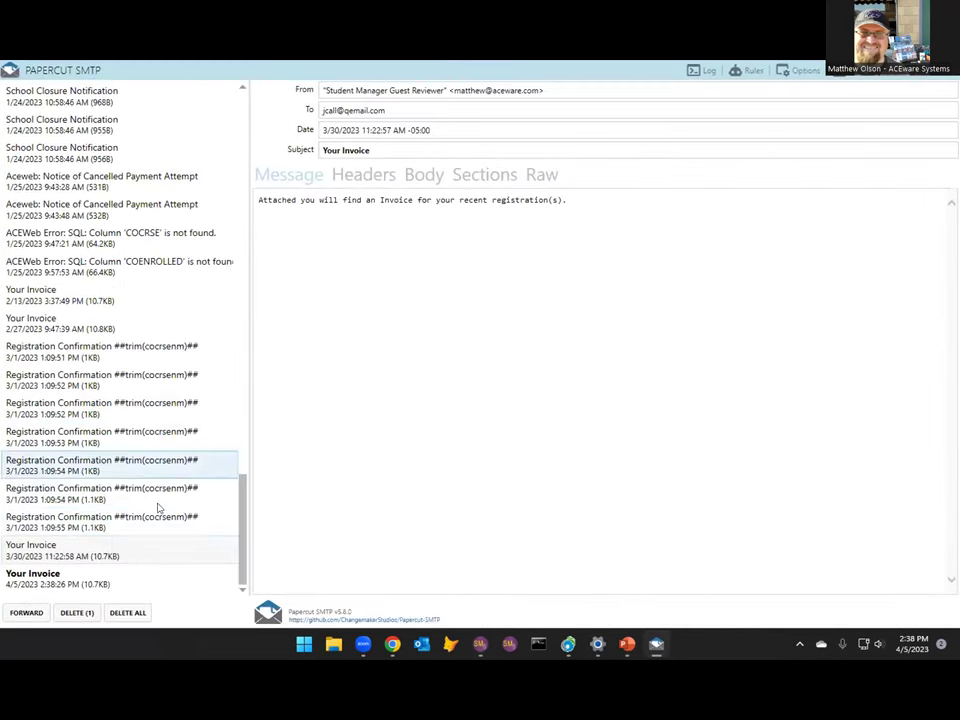
{"action": "left_click", "coordinate": [83, 578]}
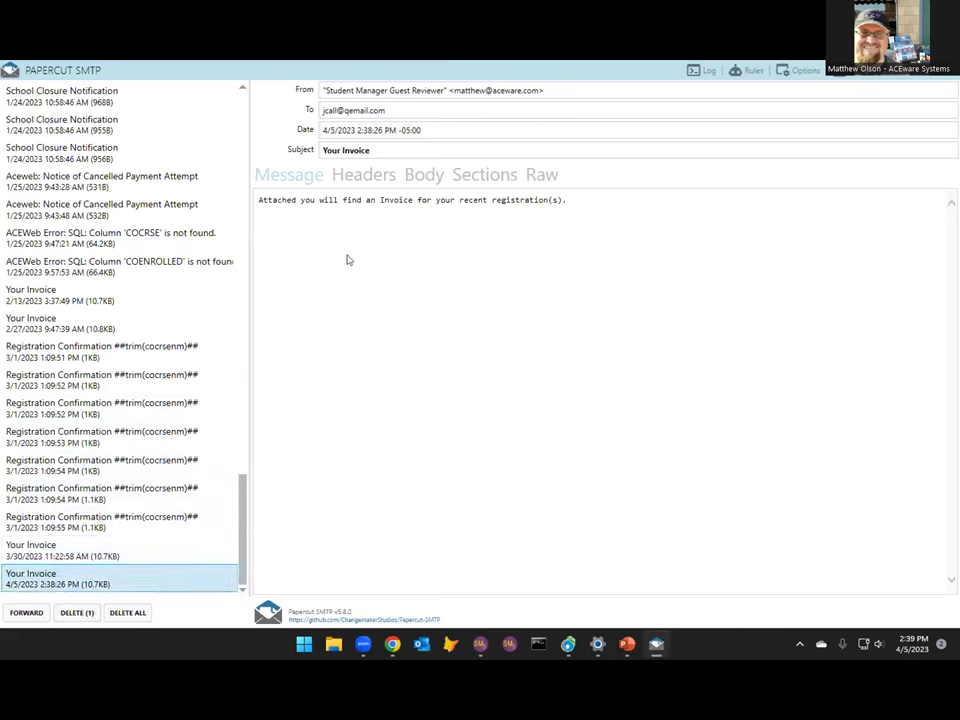
{"action": "left_click", "coordinate": [377, 176]}
{"action": "left_click", "coordinate": [423, 176]}
{"action": "left_click", "coordinate": [488, 177]}
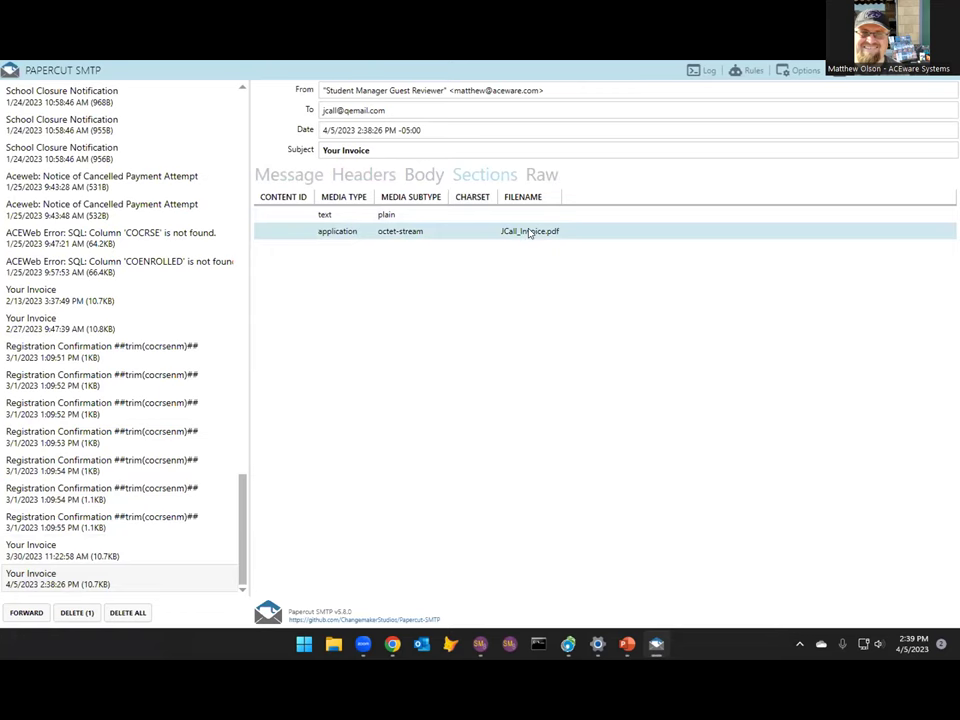
{"action": "left_click", "coordinate": [535, 178]}
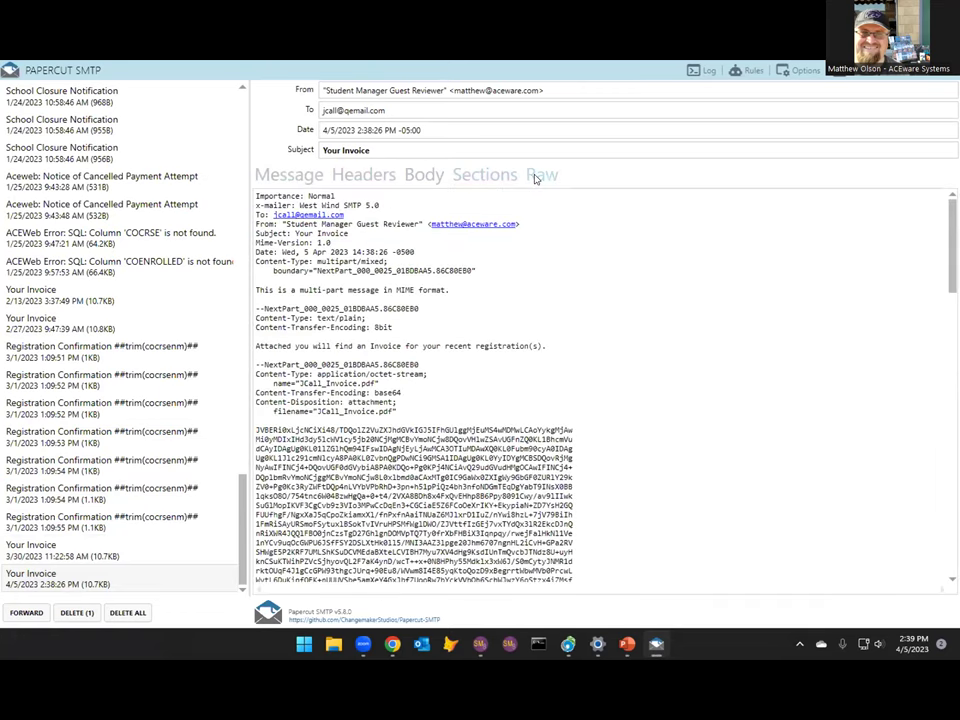
{"action": "left_click", "coordinate": [485, 176]}
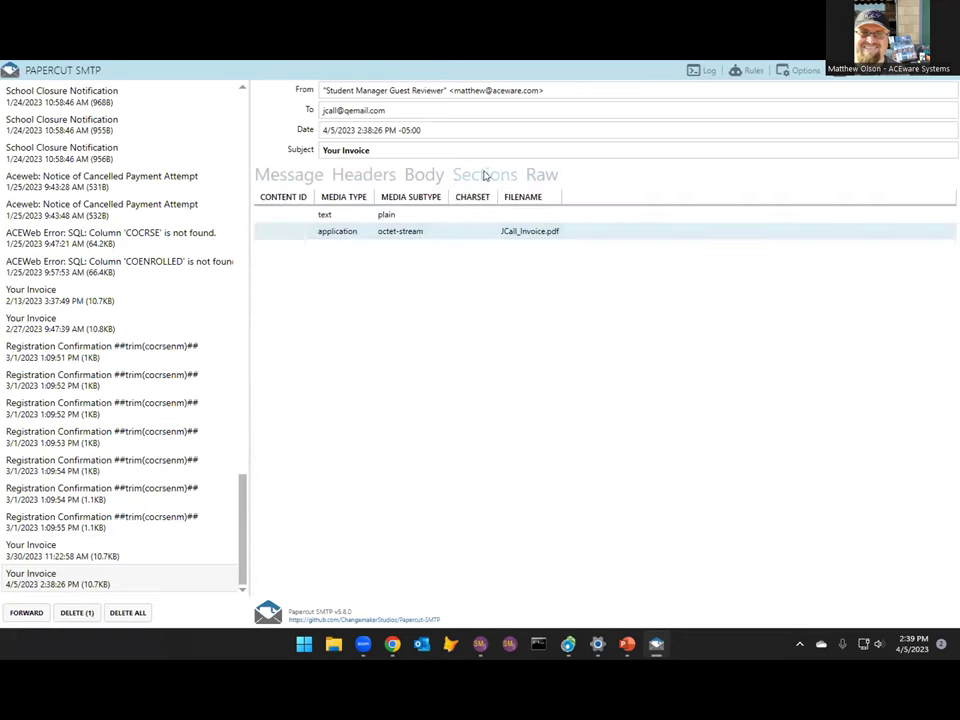
Step: View the invoice PDF attached to the email, and close both the PDF and Papercut
{"action": "double_click", "coordinate": [528, 234]}
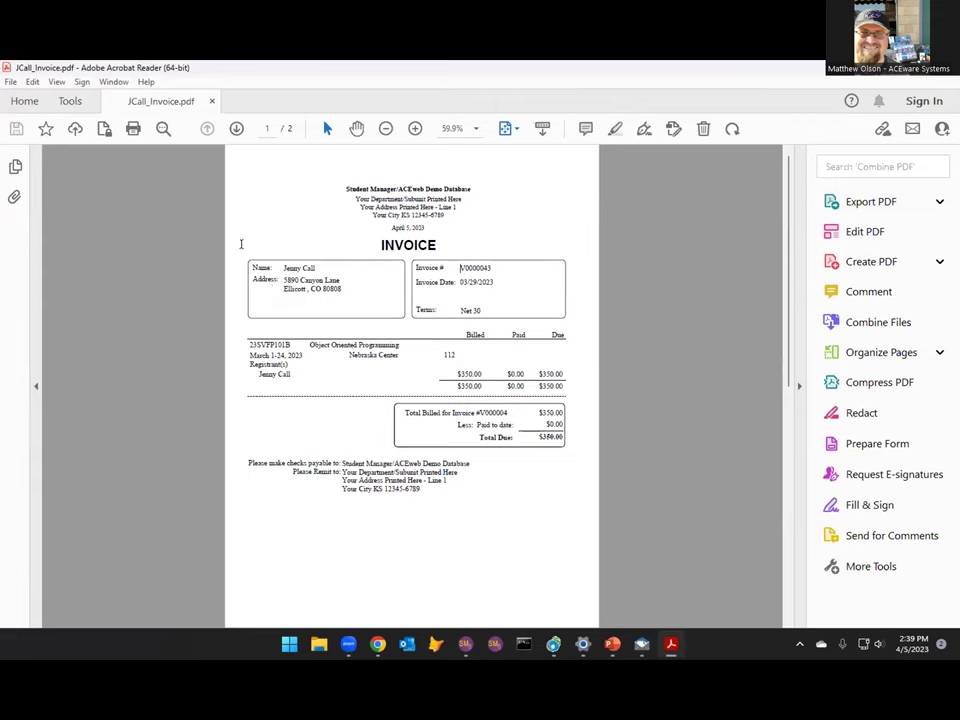
{"action": "key", "text": "alt+F4"}
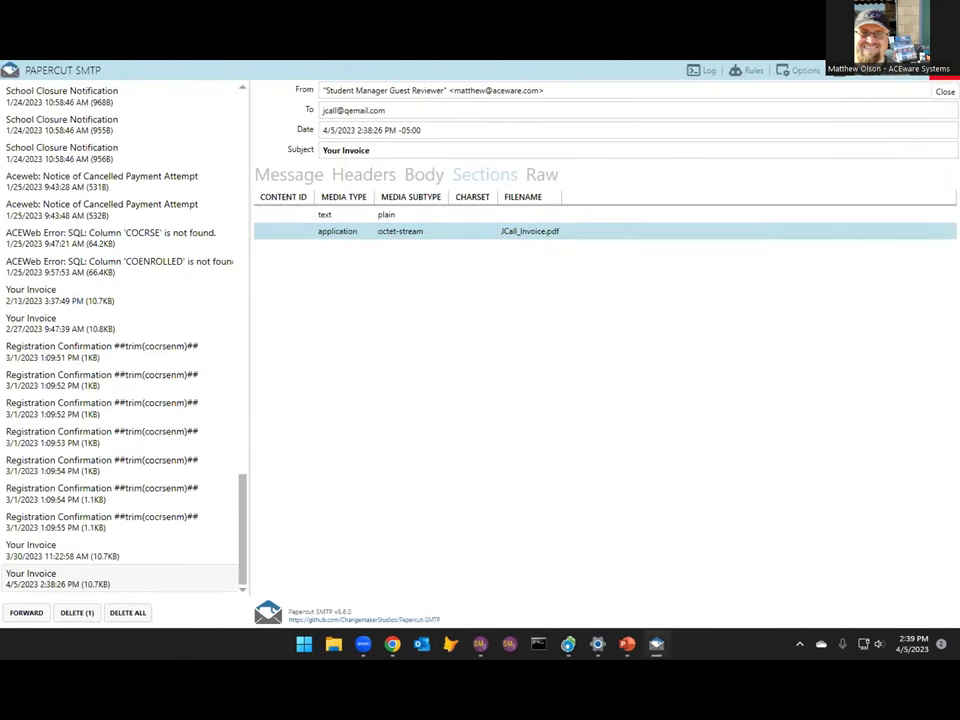
{"action": "key", "text": "alt+F4"}
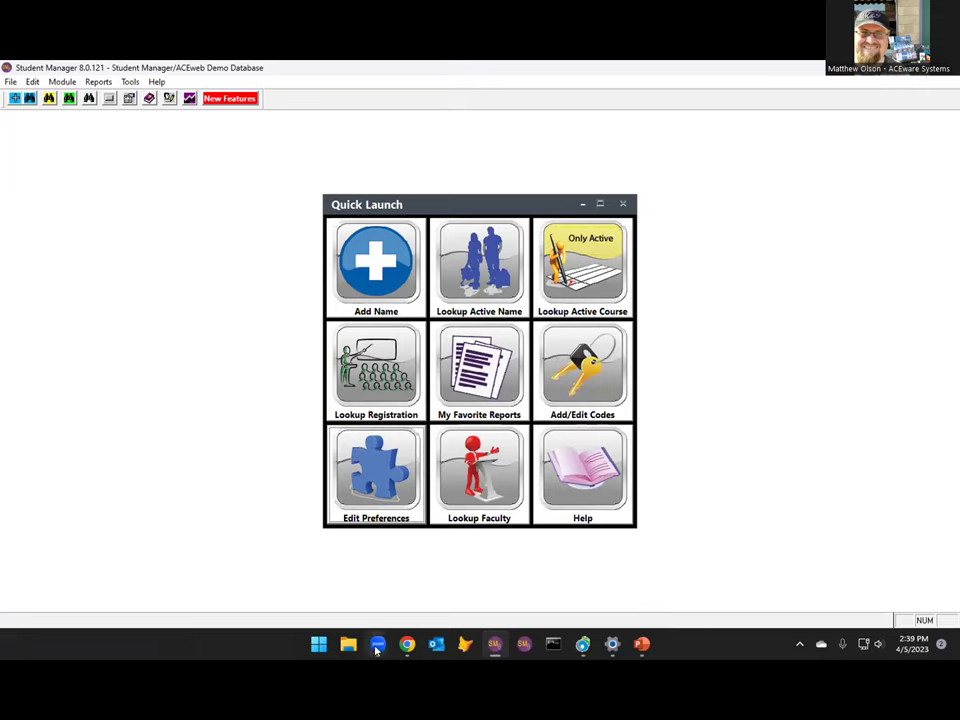
Step: Switch to the PowerPoint presentation and advance to the Create Attend at Registration (121) slide
{"action": "mouse_move", "coordinate": [620, 643]}
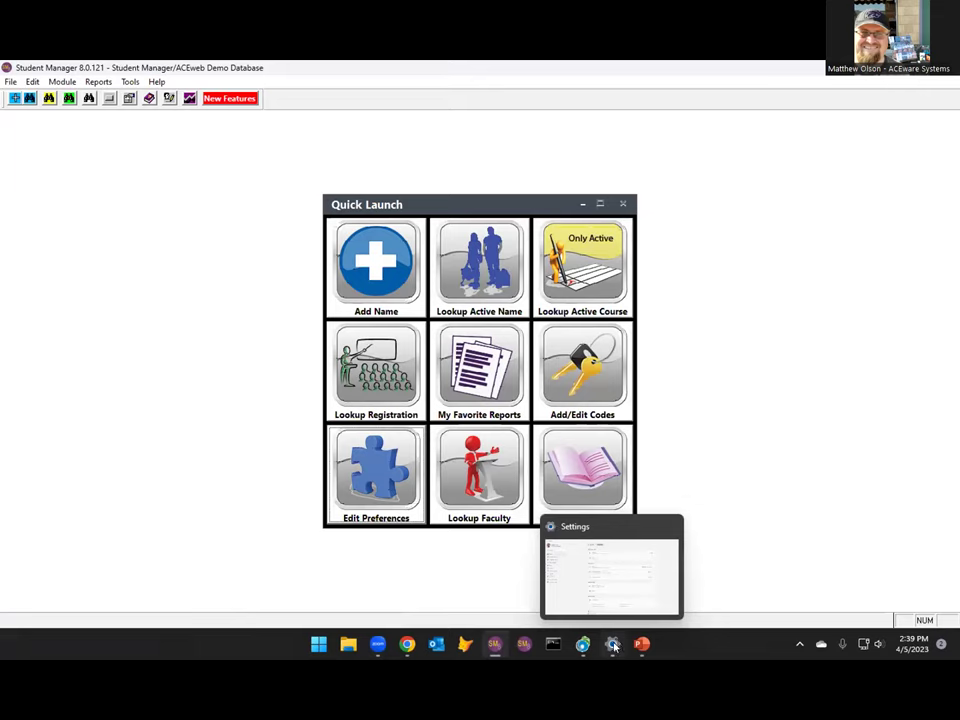
{"action": "mouse_move", "coordinate": [405, 645]}
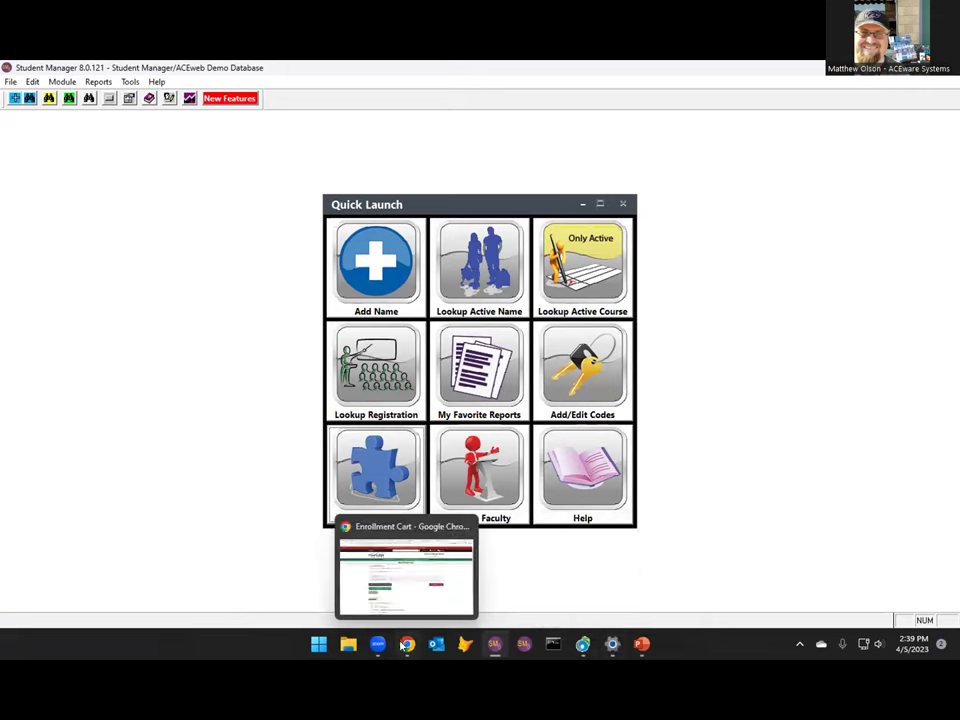
{"action": "left_click", "coordinate": [641, 644]}
{"action": "key", "text": "Right"}
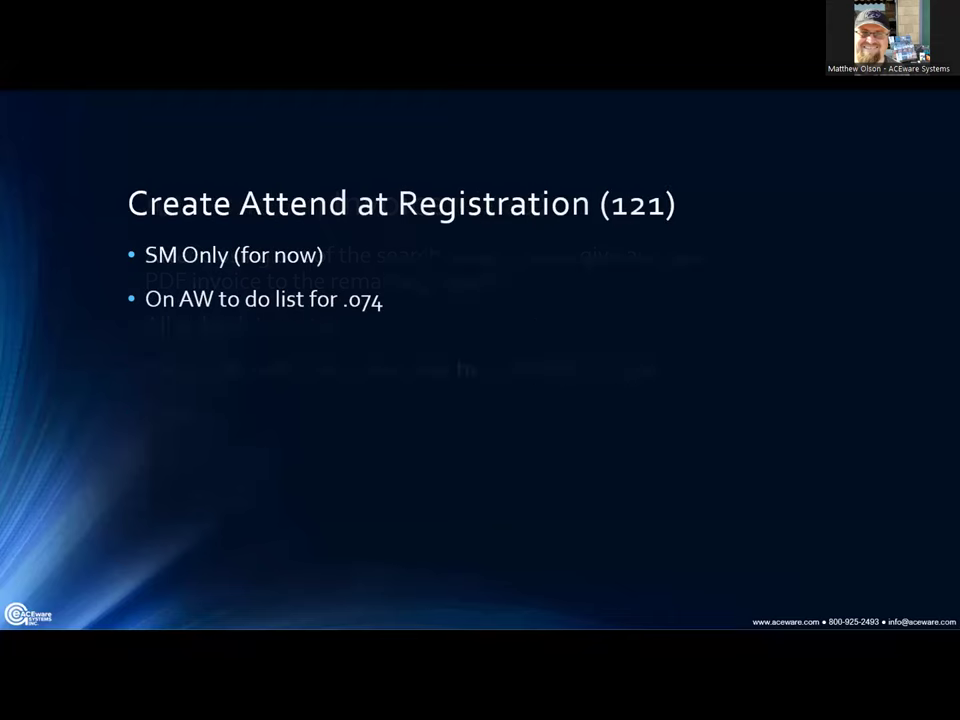
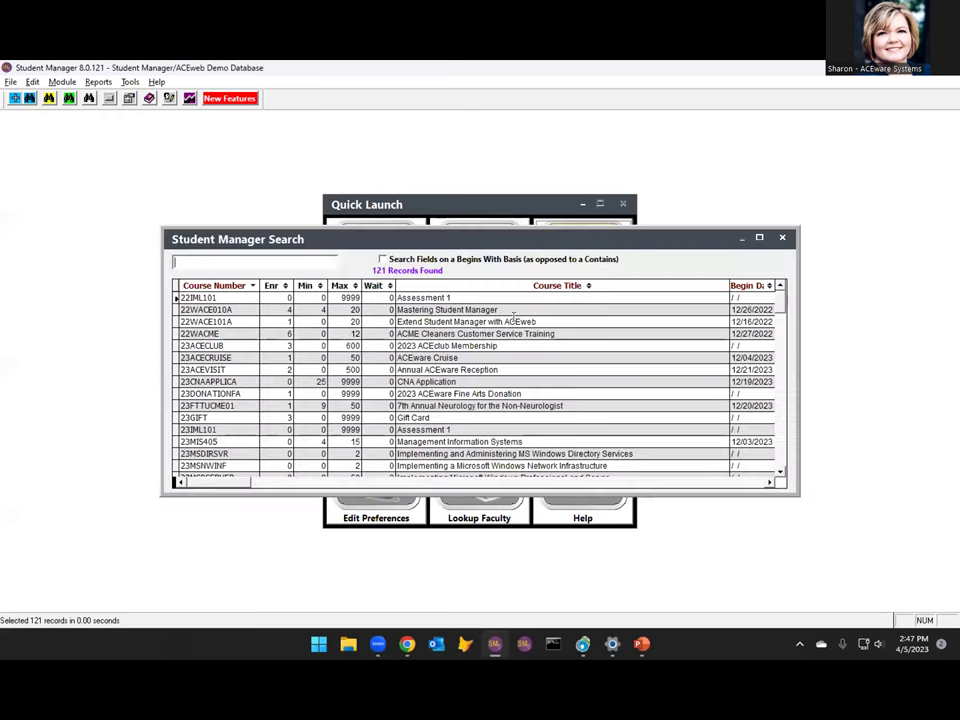
Step: Open course 23ACEVISIT, start a quick email to the class from its quick reports, and close the emailed students report preview
{"action": "double_click", "coordinate": [228, 378]}
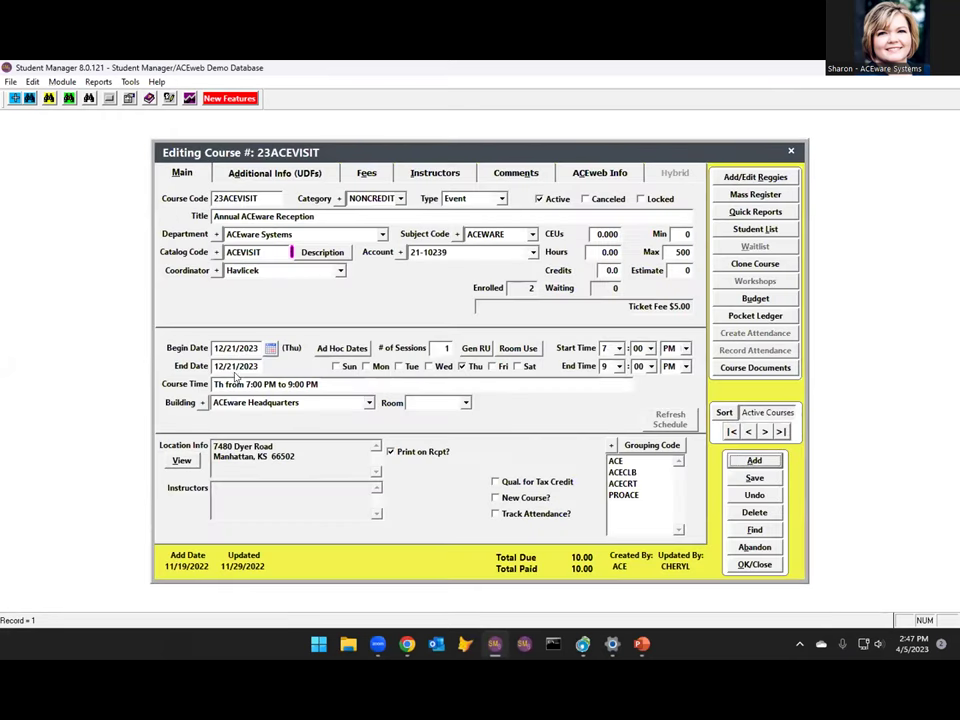
{"action": "left_click", "coordinate": [752, 213]}
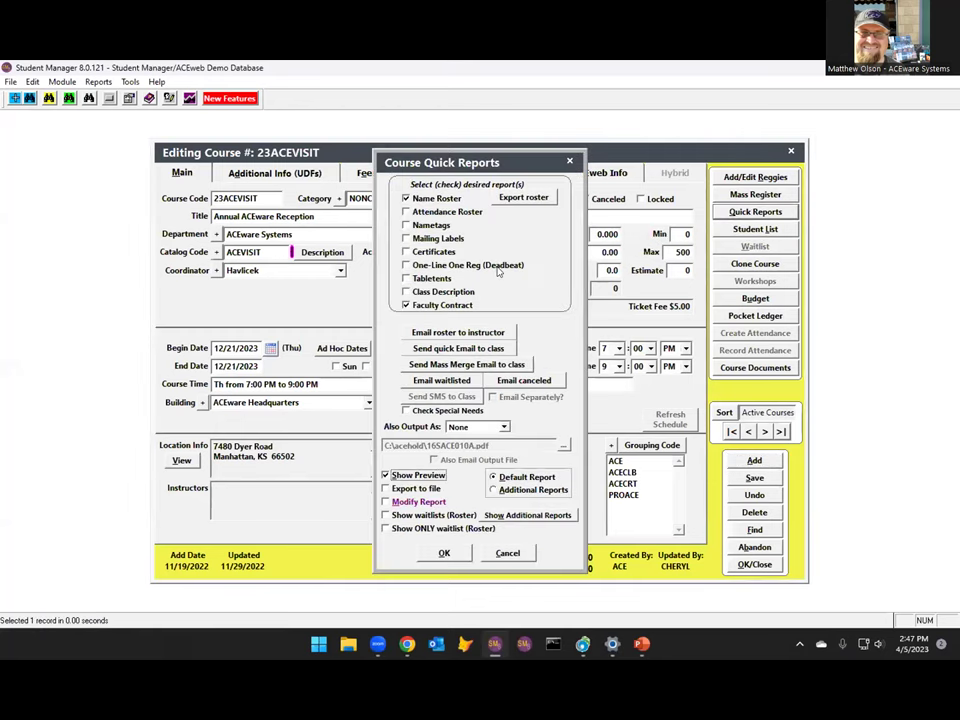
{"action": "left_click", "coordinate": [450, 348]}
{"action": "left_click", "coordinate": [439, 387]}
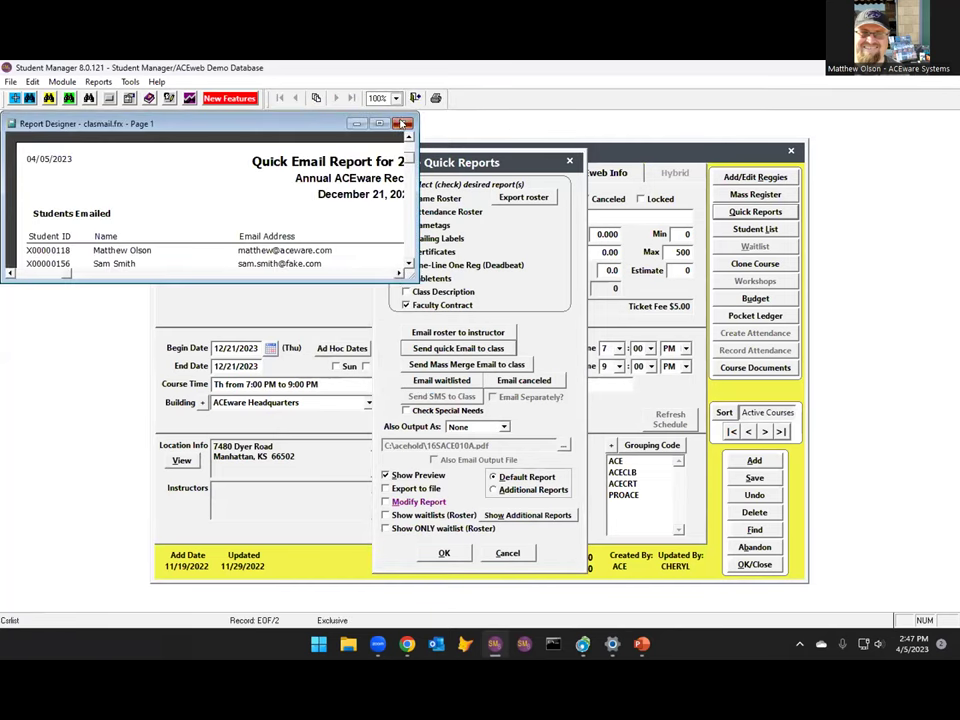
{"action": "left_click", "coordinate": [404, 124]}
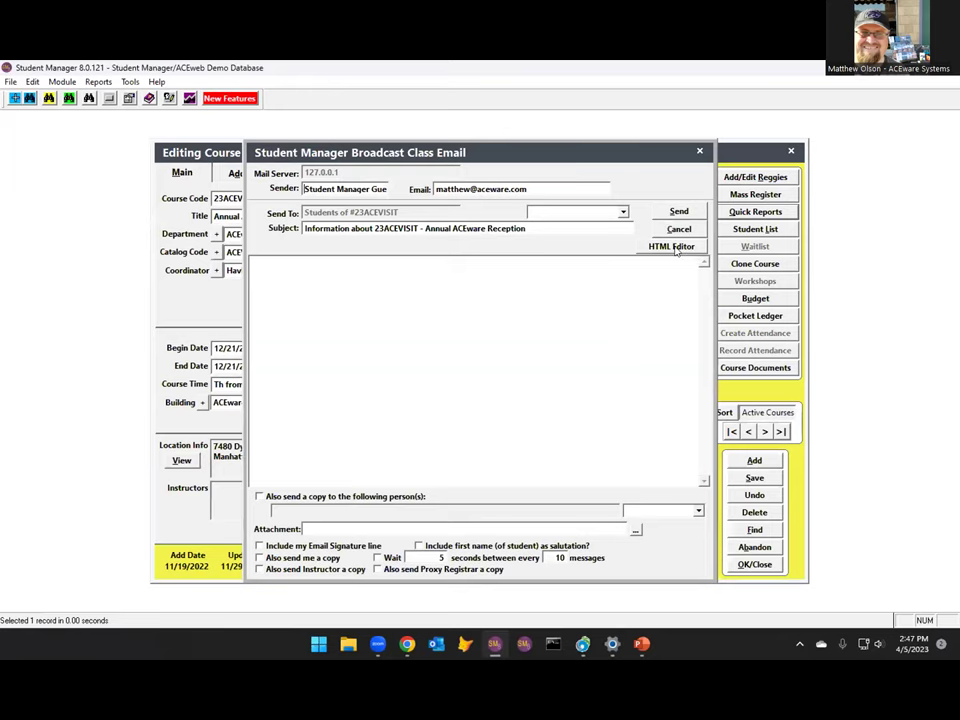
Step: Compose "jljsadjfads" in the HTML Editor and place the generated HTML code as the class email's message
{"action": "left_click", "coordinate": [660, 246]}
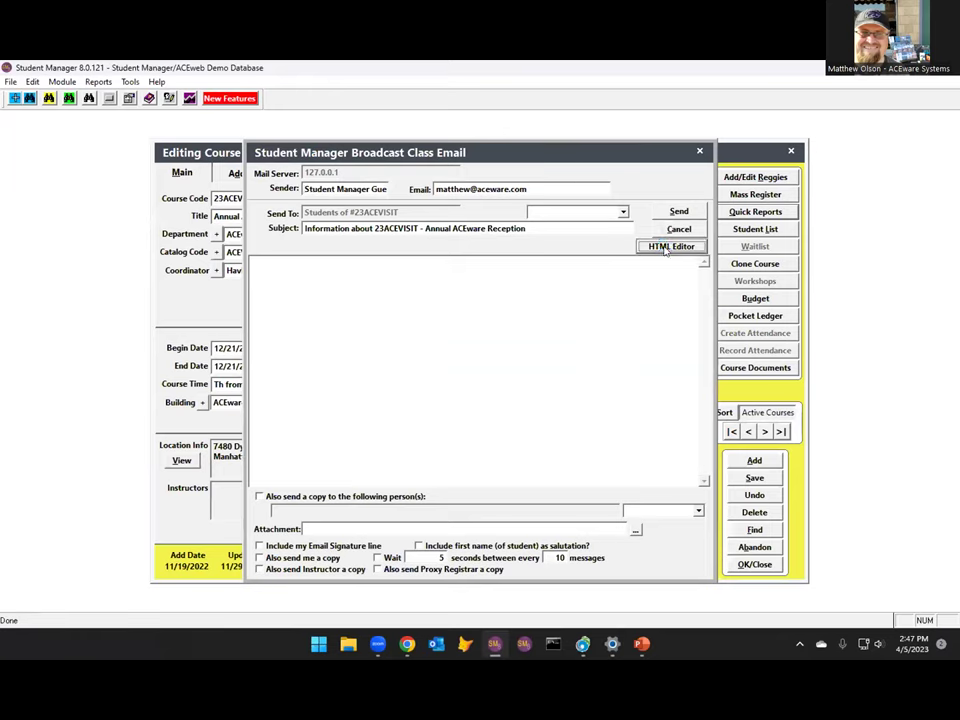
{"action": "type", "text": "jljsadjfads"}
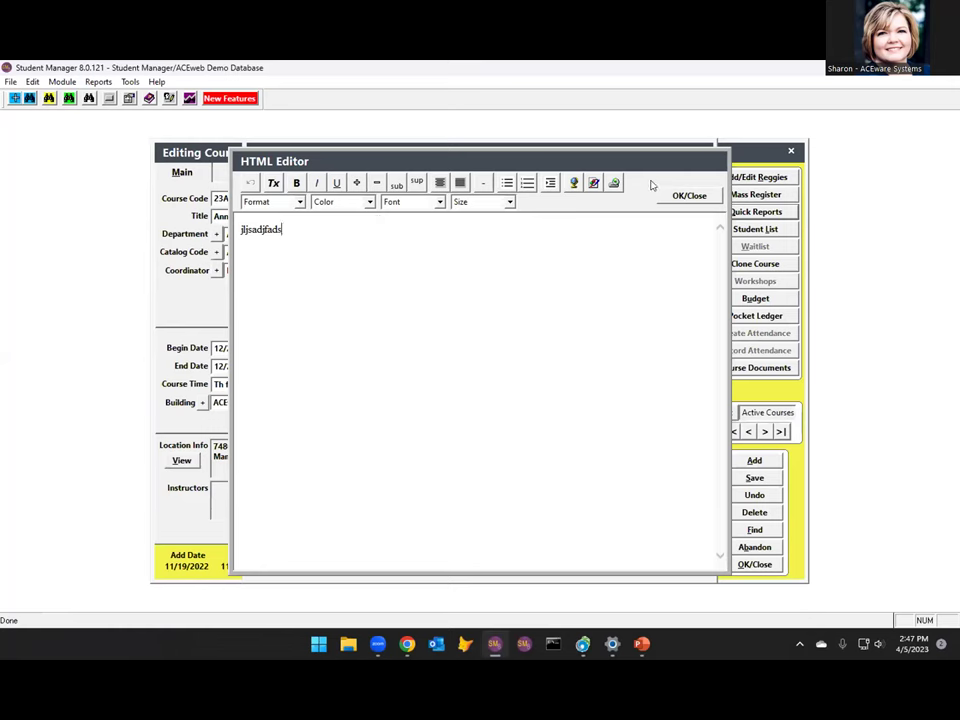
{"action": "left_click", "coordinate": [688, 196]}
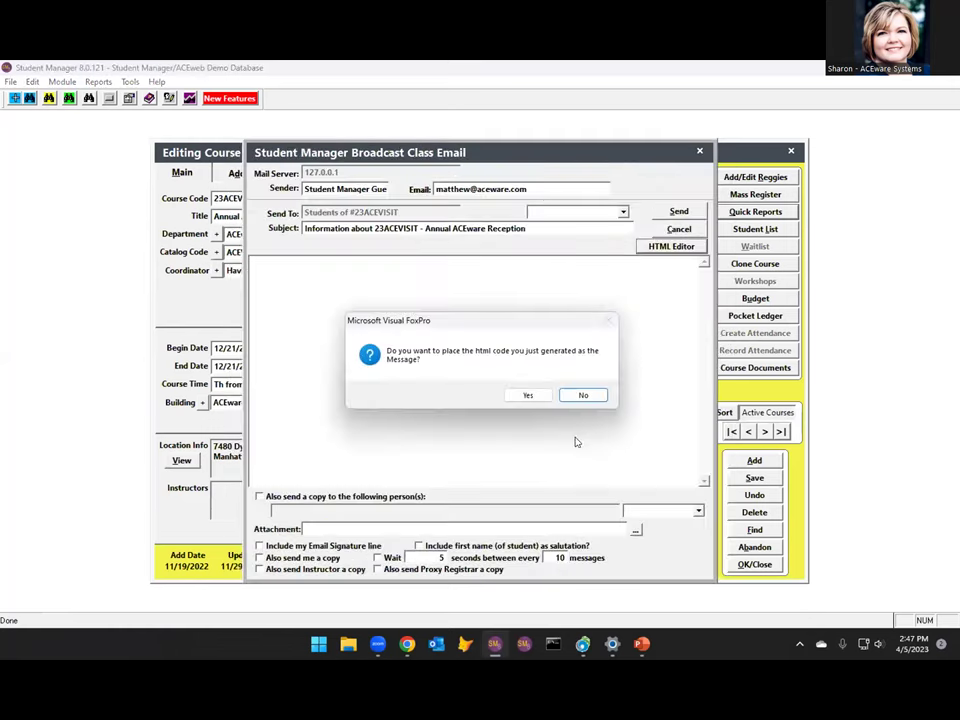
{"action": "left_click", "coordinate": [524, 394]}
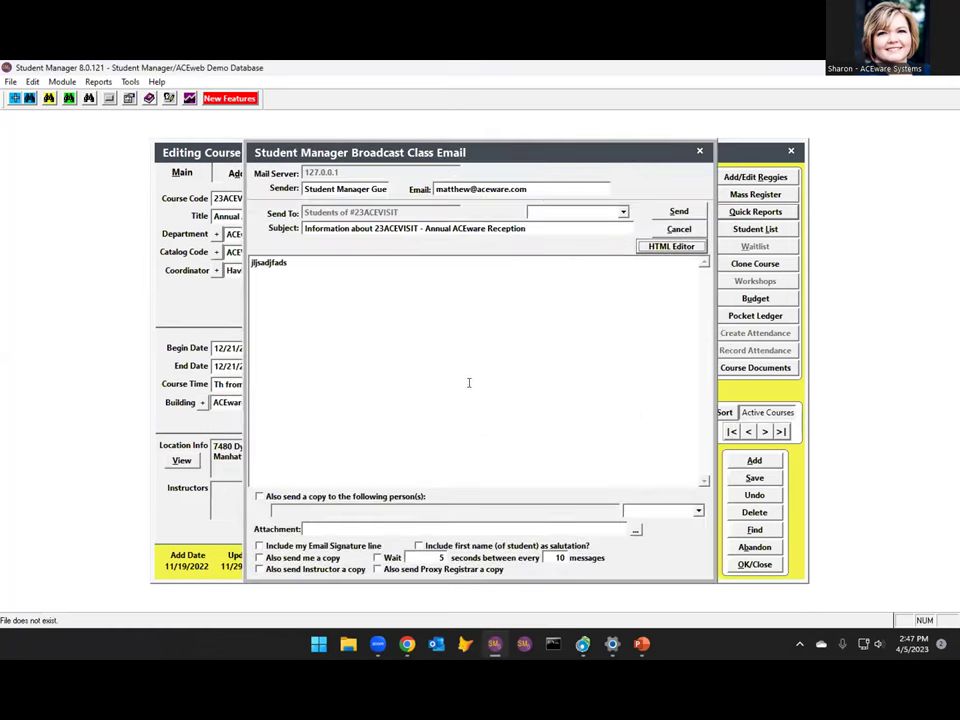
Step: Cancel the broadcast class email, and switch to the PowerPoint presentation to advance to the Next Session slide
{"action": "left_click", "coordinate": [679, 229]}
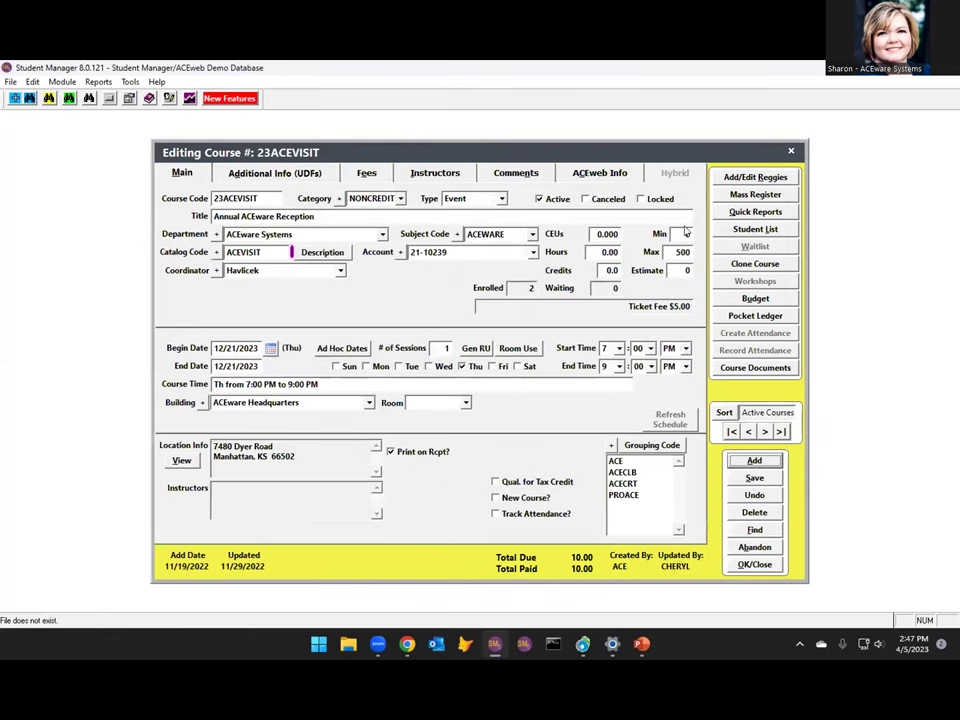
{"action": "key", "text": "alt+Tab"}
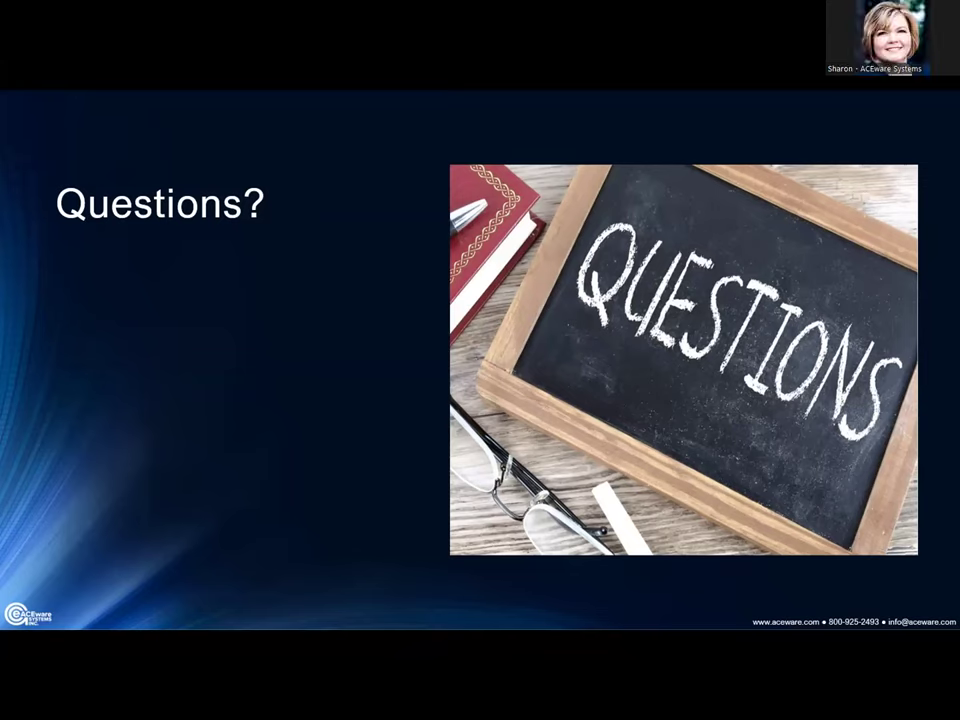
{"action": "left_click", "coordinate": [562, 393]}
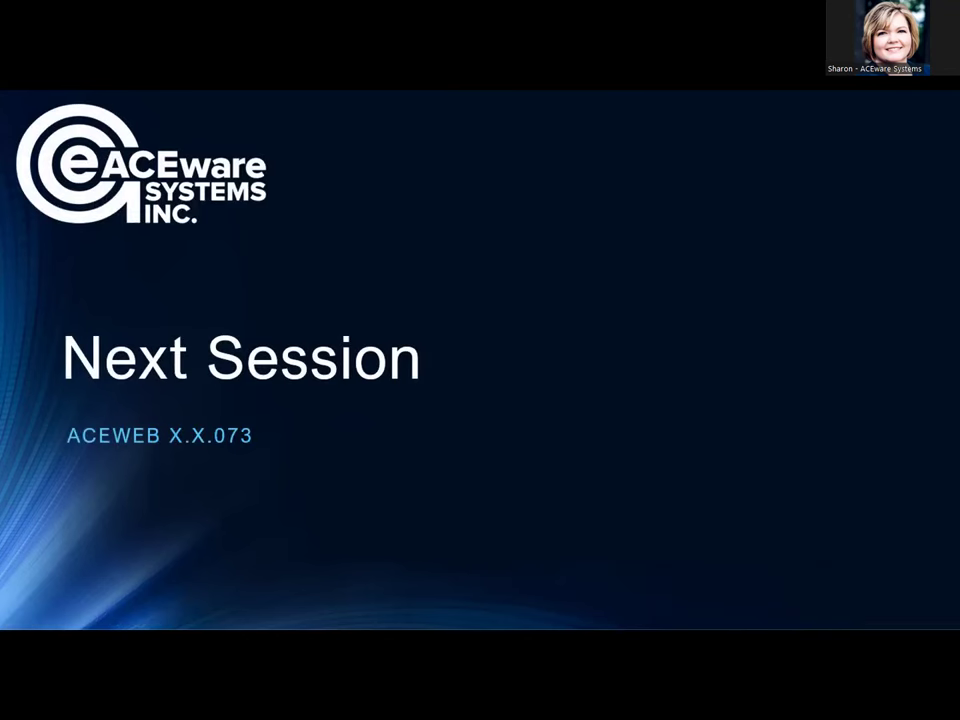
Step: Switch to the Enrollment Cart page in Chrome, maximize it, and view the fees for Virtual and In-Person attendance
{"action": "key", "text": "alt+Tab"}
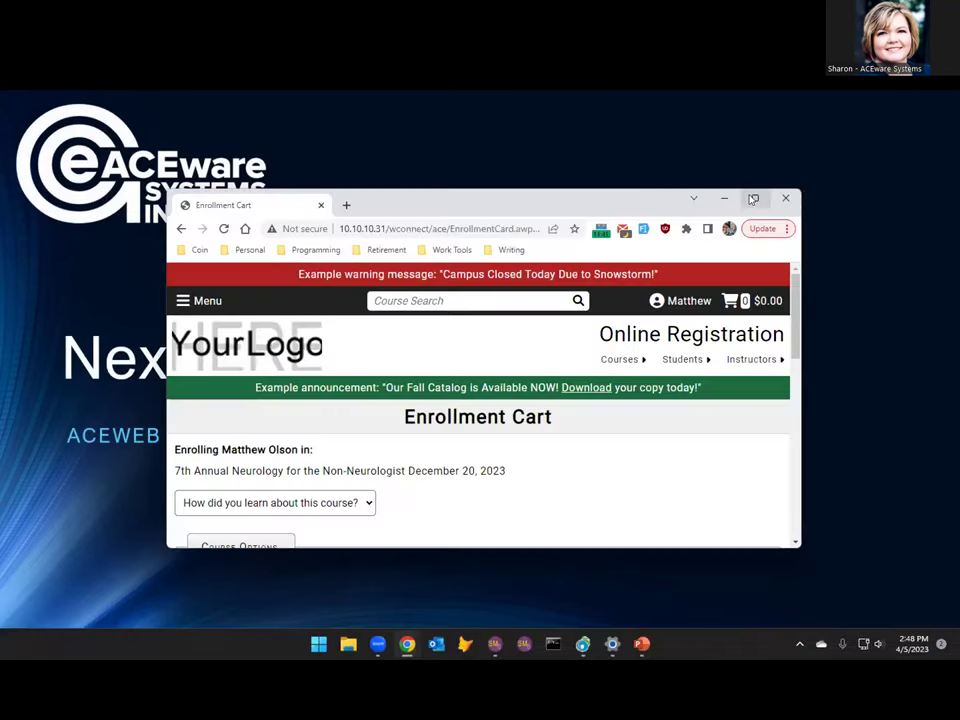
{"action": "left_click", "coordinate": [753, 199]}
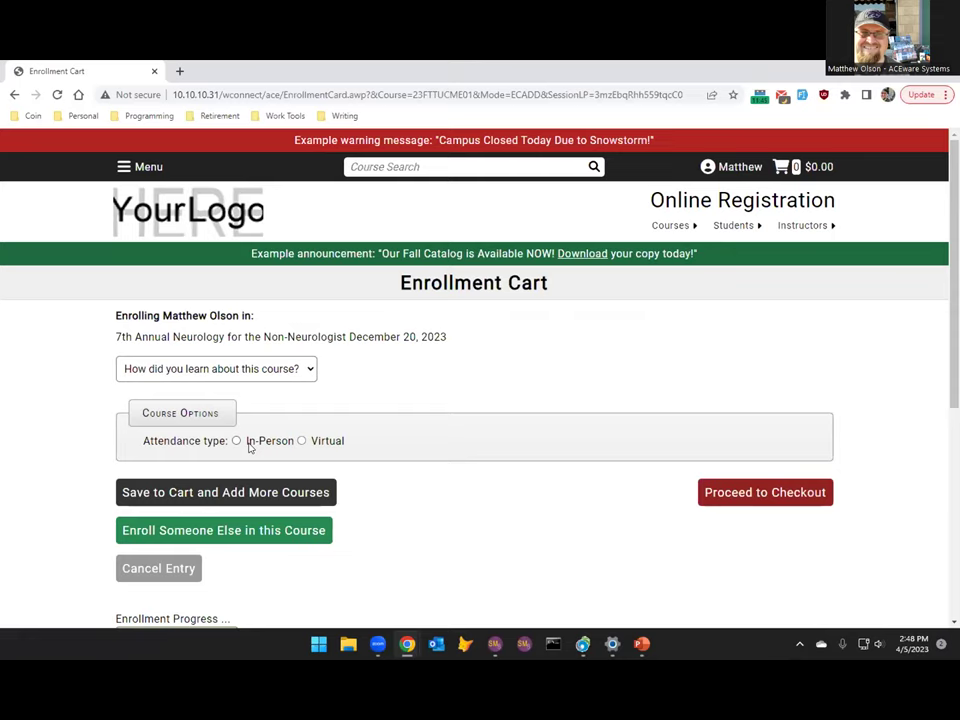
{"action": "left_click", "coordinate": [302, 441]}
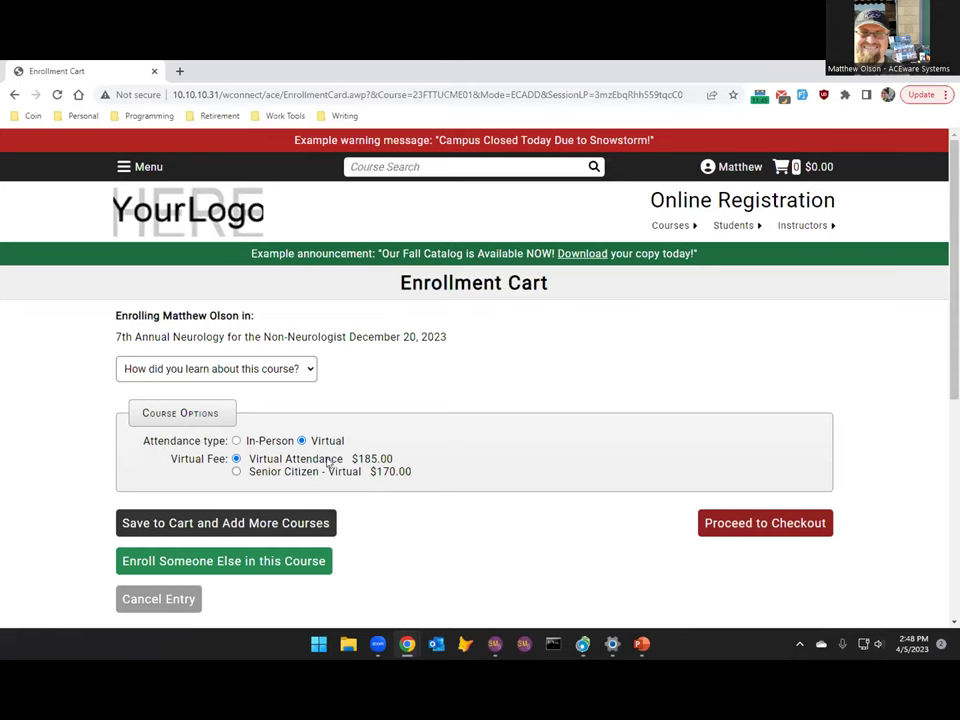
{"action": "left_click", "coordinate": [237, 441]}
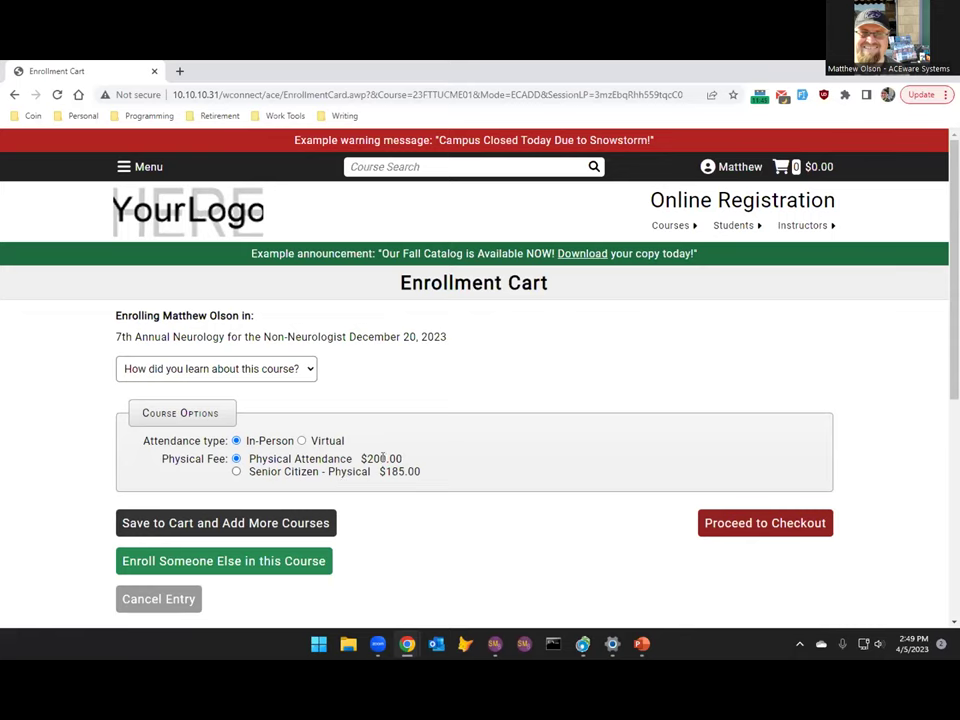
Step: Alternate the attendance type between In-Person and Virtual, try the senior citizen fee under each, and leave Virtual selected
{"action": "left_click", "coordinate": [312, 440]}
{"action": "left_click", "coordinate": [237, 441]}
{"action": "left_click", "coordinate": [305, 474]}
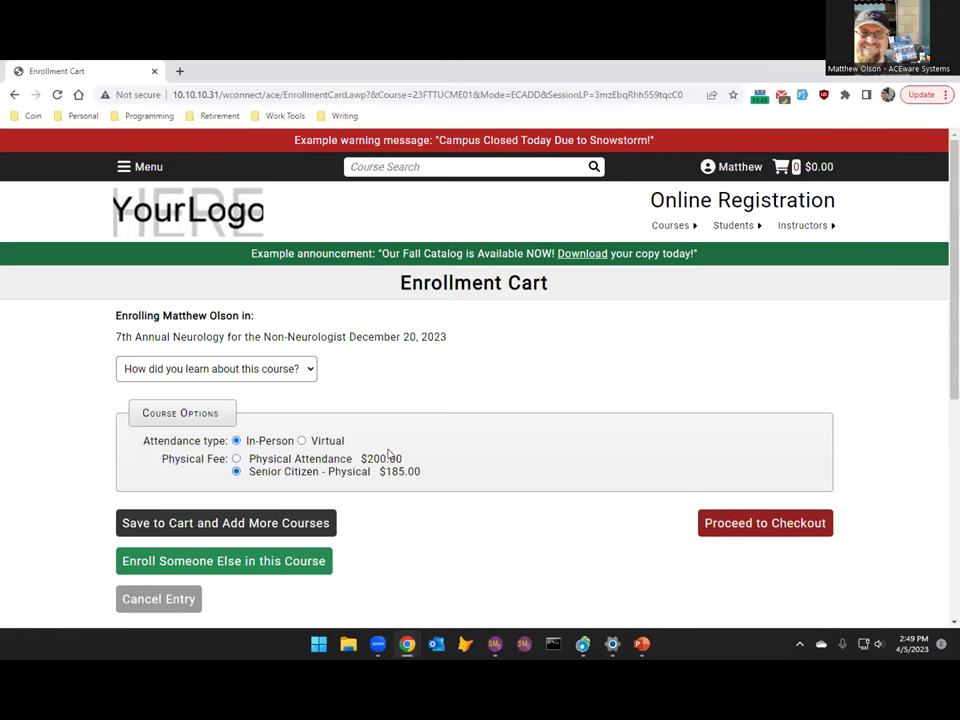
{"action": "left_click", "coordinate": [323, 440]}
{"action": "left_click", "coordinate": [327, 470]}
{"action": "left_click", "coordinate": [237, 441]}
{"action": "left_click", "coordinate": [314, 442]}
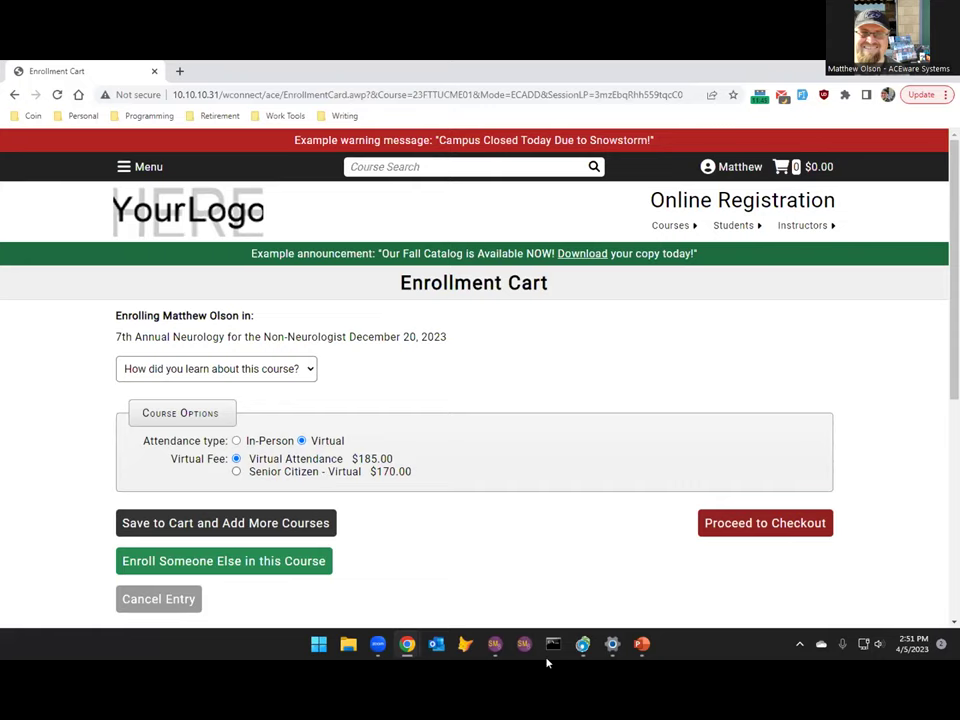
Step: Switch to Student Manager, find course 23FTTUCME01, view its hybrid settings, and close the course
{"action": "left_click", "coordinate": [494, 644]}
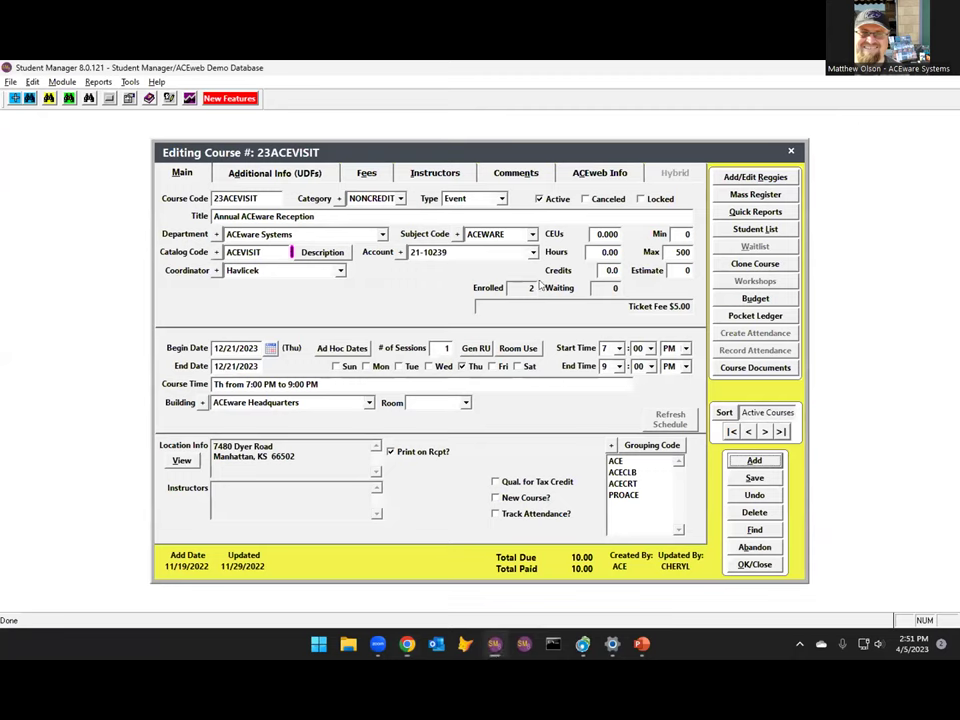
{"action": "left_click", "coordinate": [758, 530]}
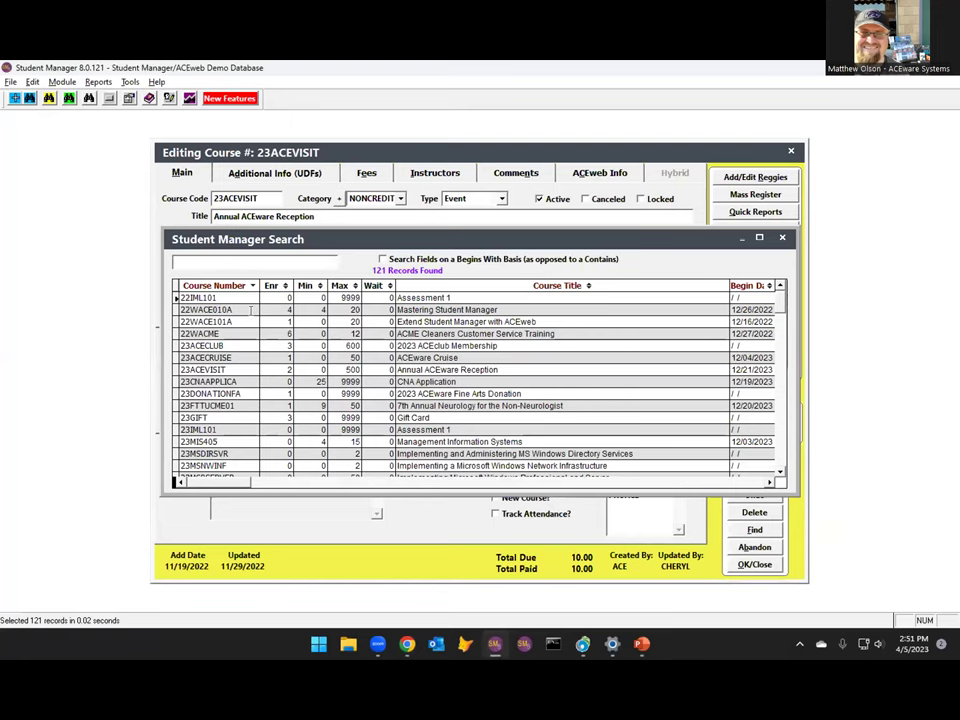
{"action": "left_click", "coordinate": [486, 406]}
{"action": "double_click", "coordinate": [486, 406]}
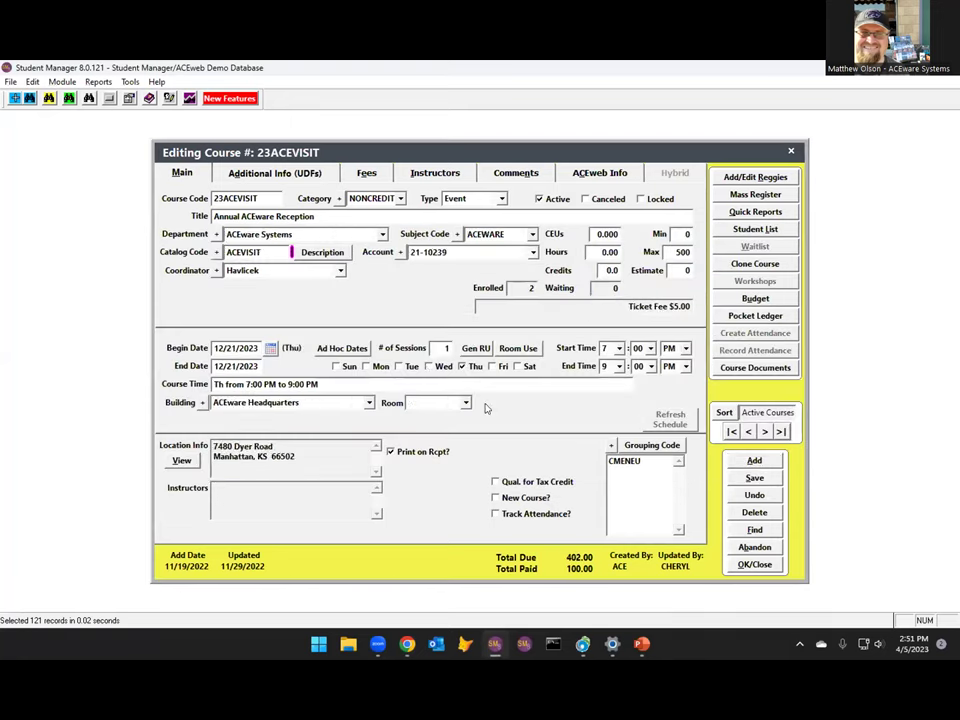
{"action": "left_click", "coordinate": [676, 173]}
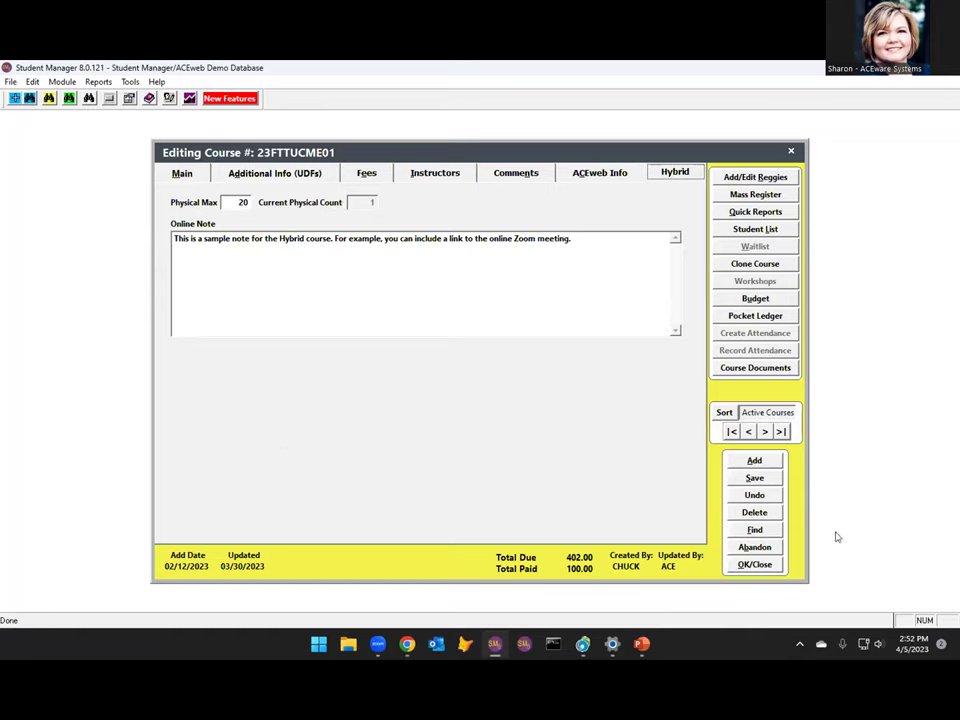
{"action": "left_click", "coordinate": [754, 565]}
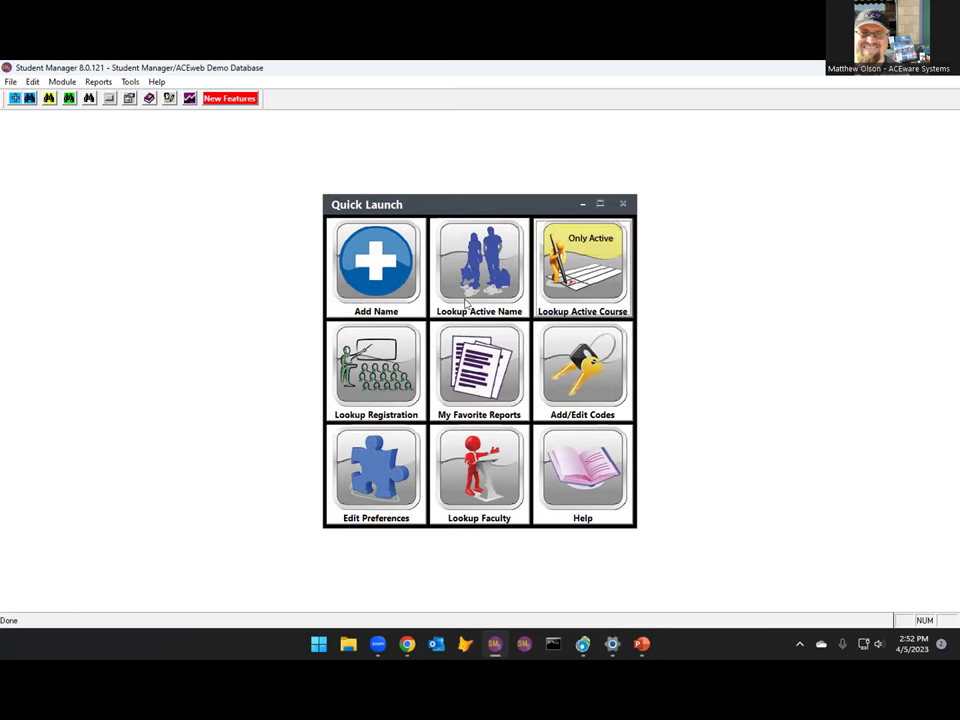
{"action": "left_click", "coordinate": [465, 303]}
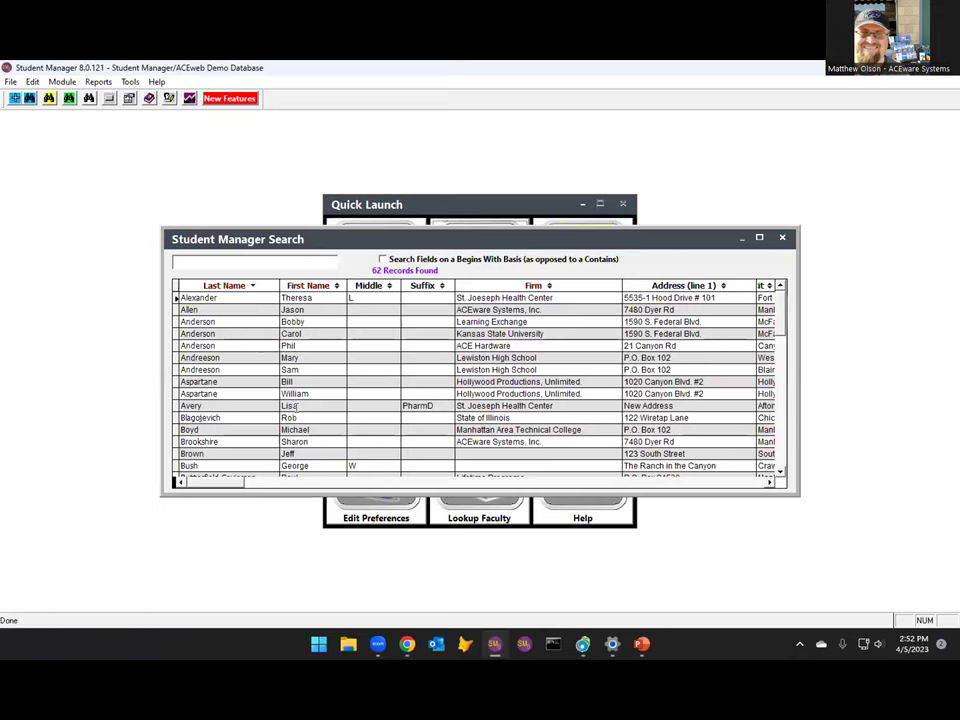
{"action": "left_click", "coordinate": [236, 404]}
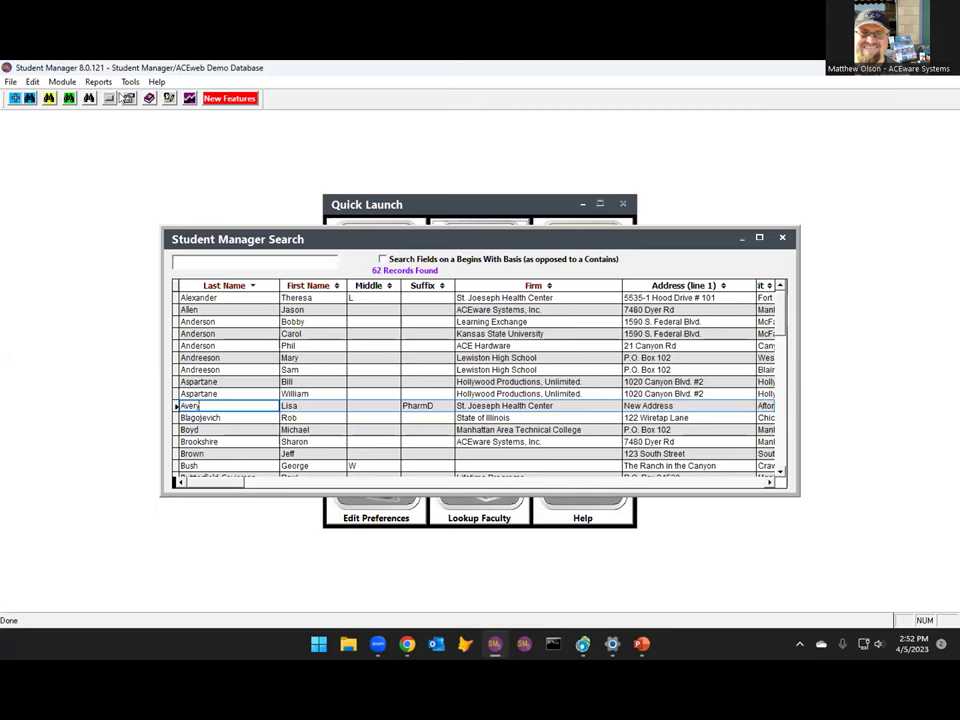
{"action": "left_click", "coordinate": [782, 237]}
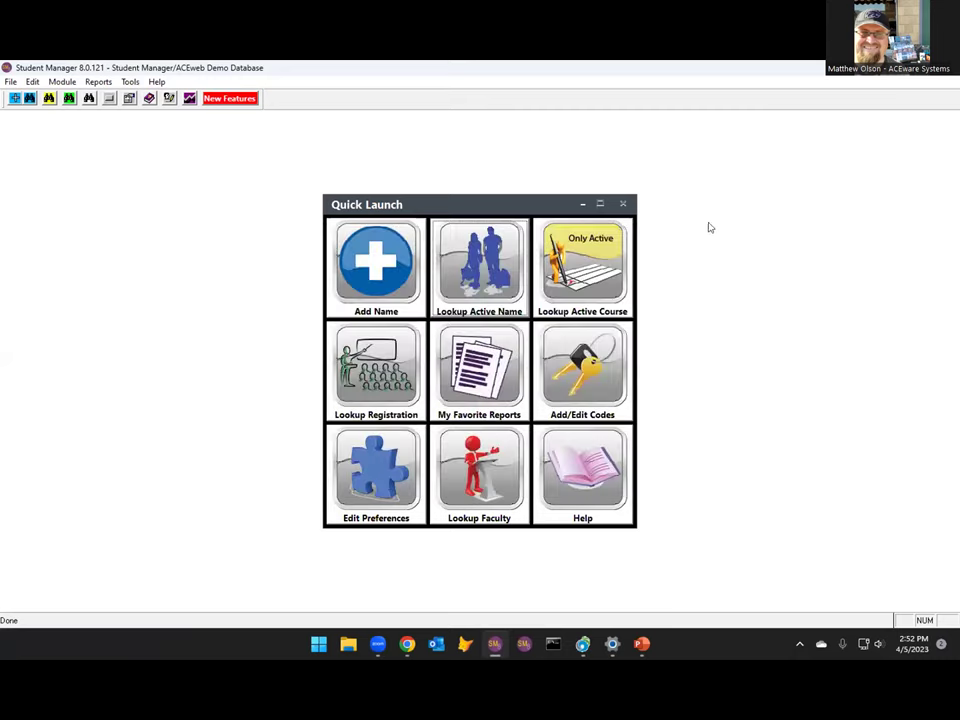
Step: Open the Combine Names data cleanup and toggle the option to automatically combine names registered in the same course(s)
{"action": "left_click", "coordinate": [131, 83]}
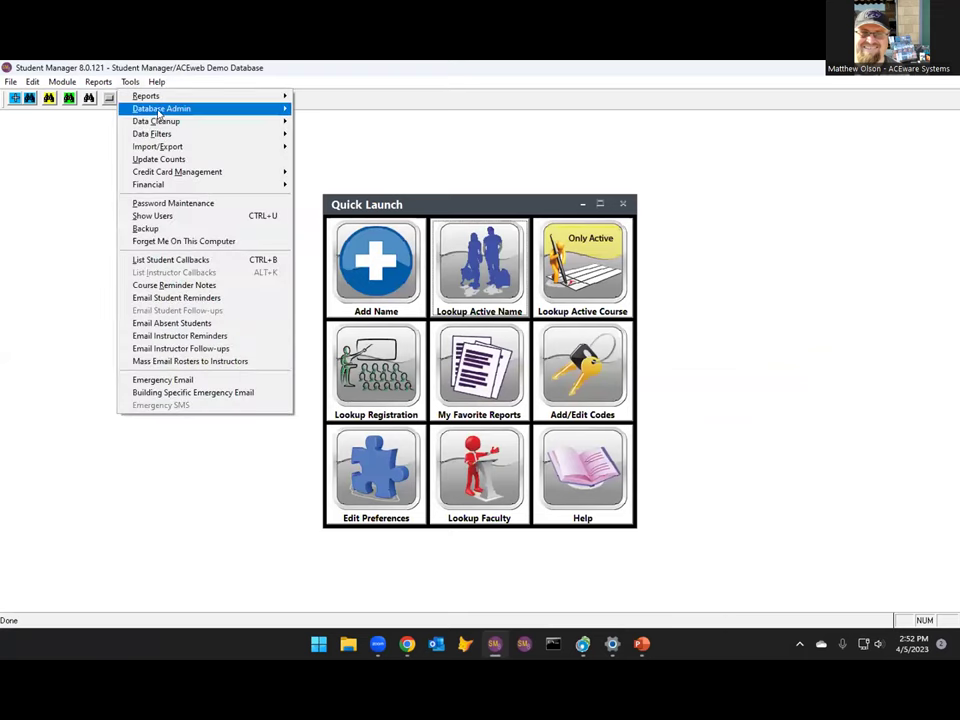
{"action": "mouse_move", "coordinate": [163, 124]}
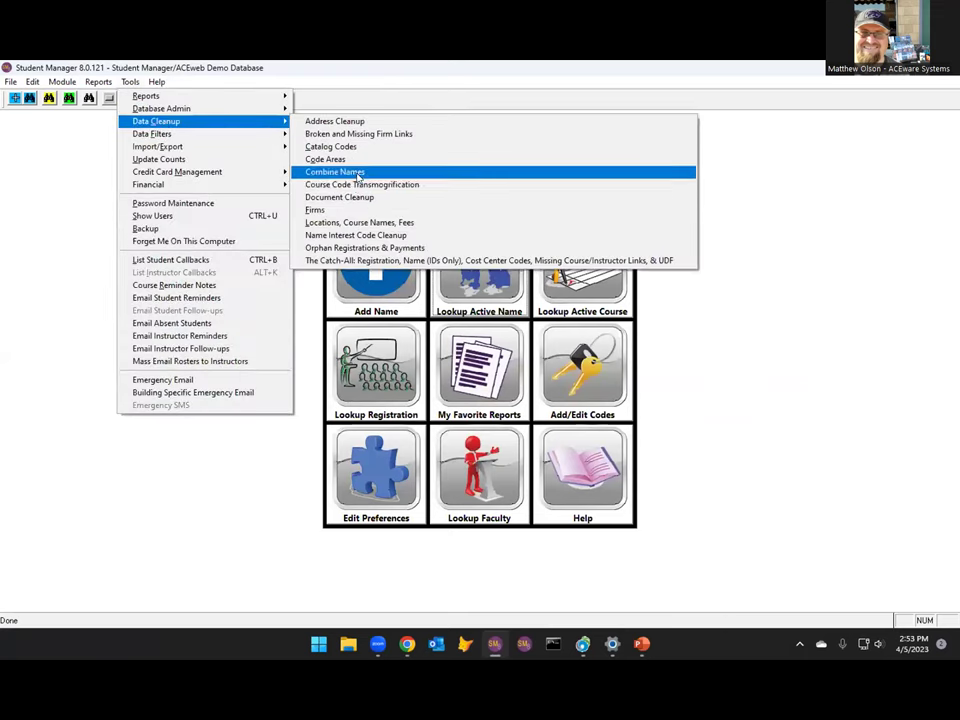
{"action": "left_click", "coordinate": [346, 173]}
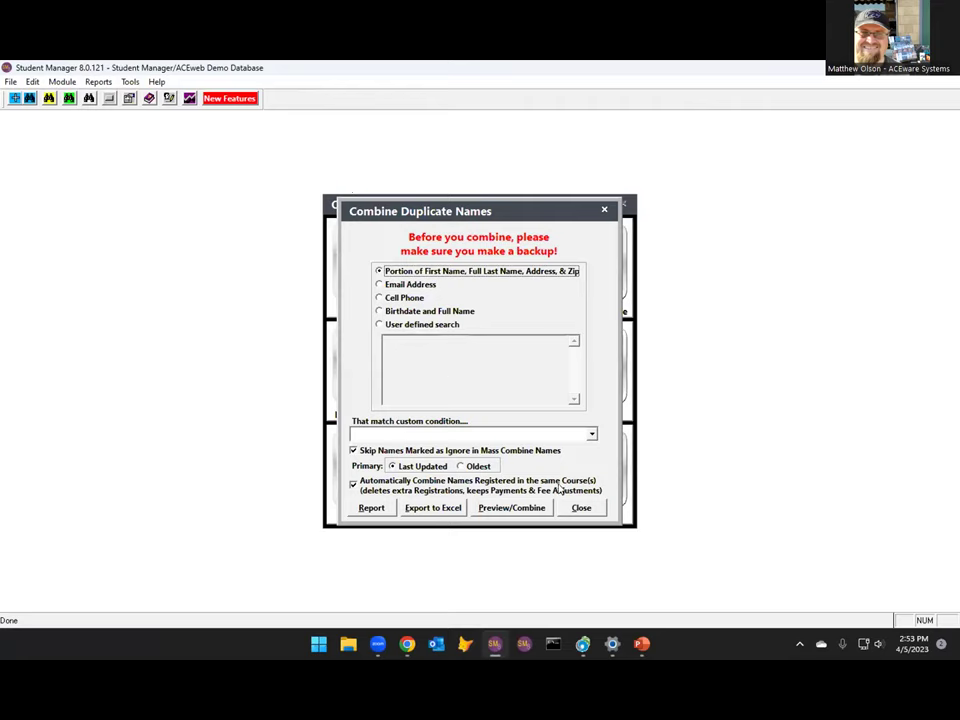
{"action": "left_click", "coordinate": [353, 486]}
{"action": "left_click", "coordinate": [353, 486]}
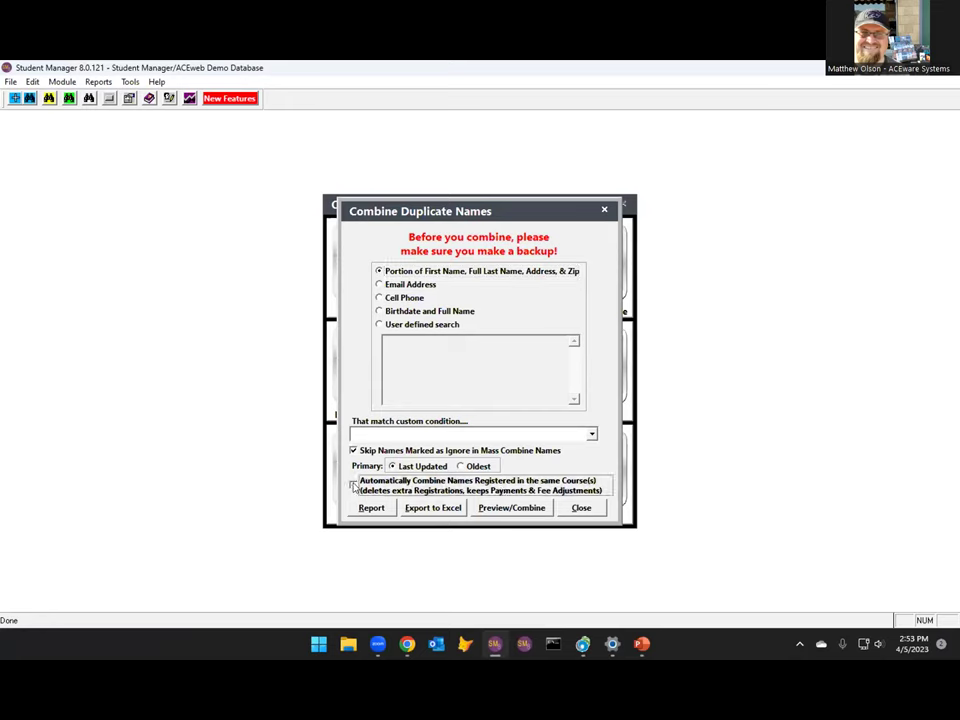